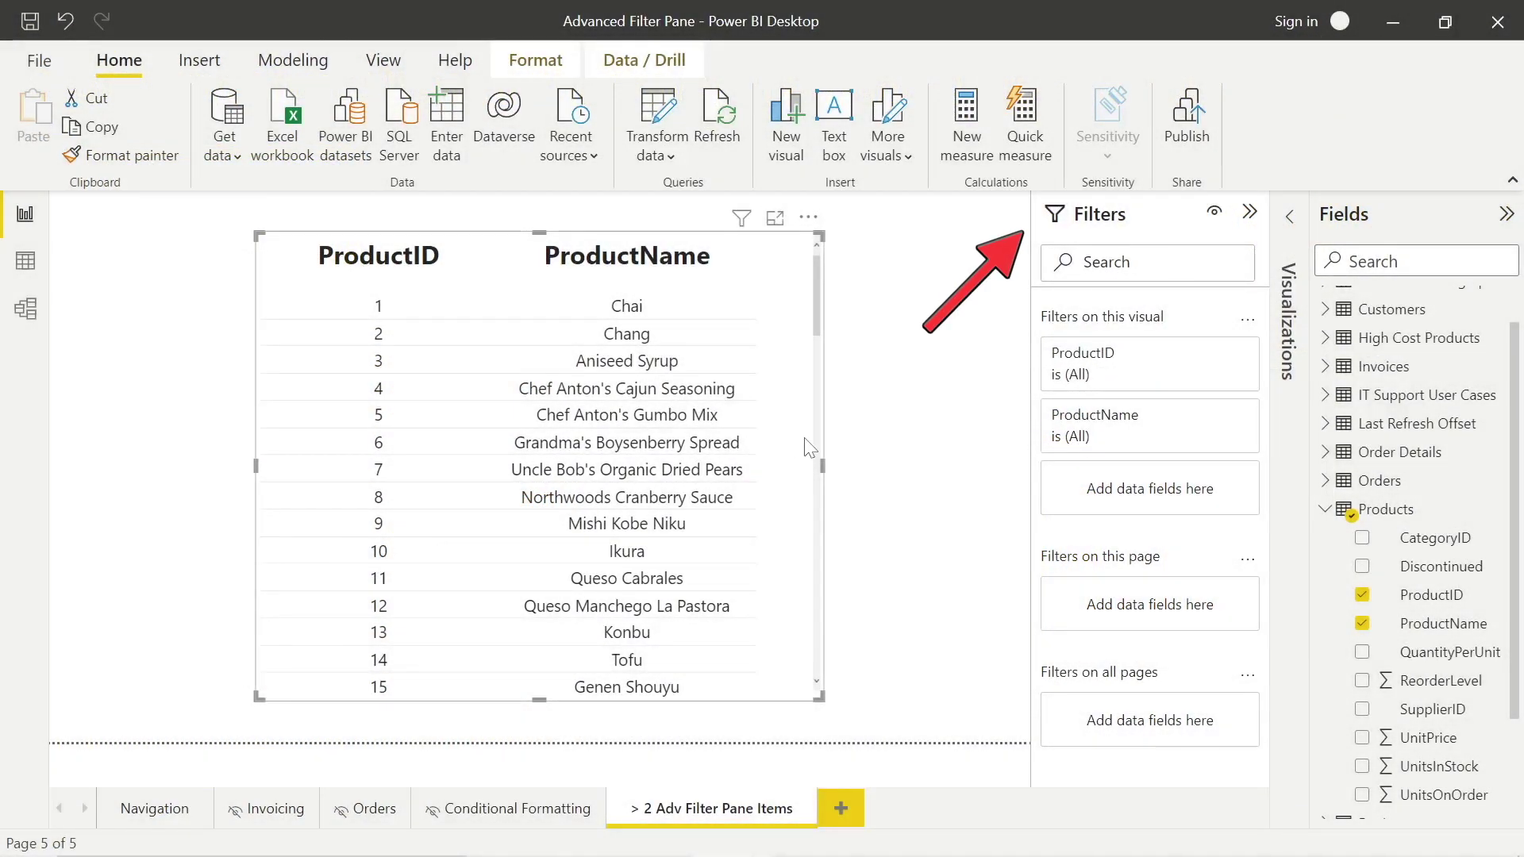
Expand the ProductID filter card and switch its filter type to Basic filtering
scroll(591, 571, "down", 3)
scroll(591, 631, "up", 3)
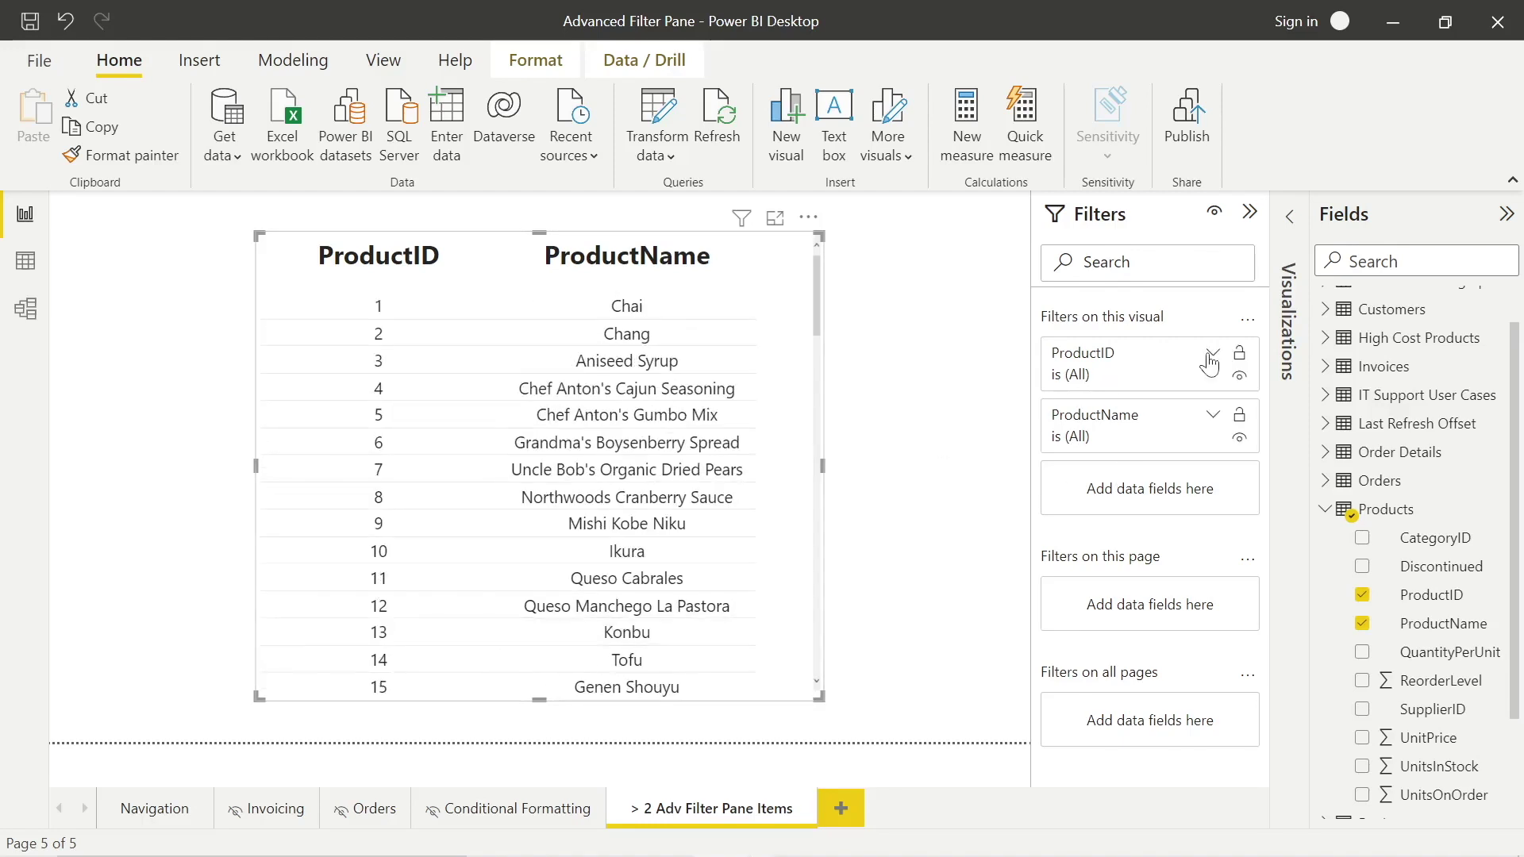
left_click(1212, 357)
scroll(1153, 520, "down", 1)
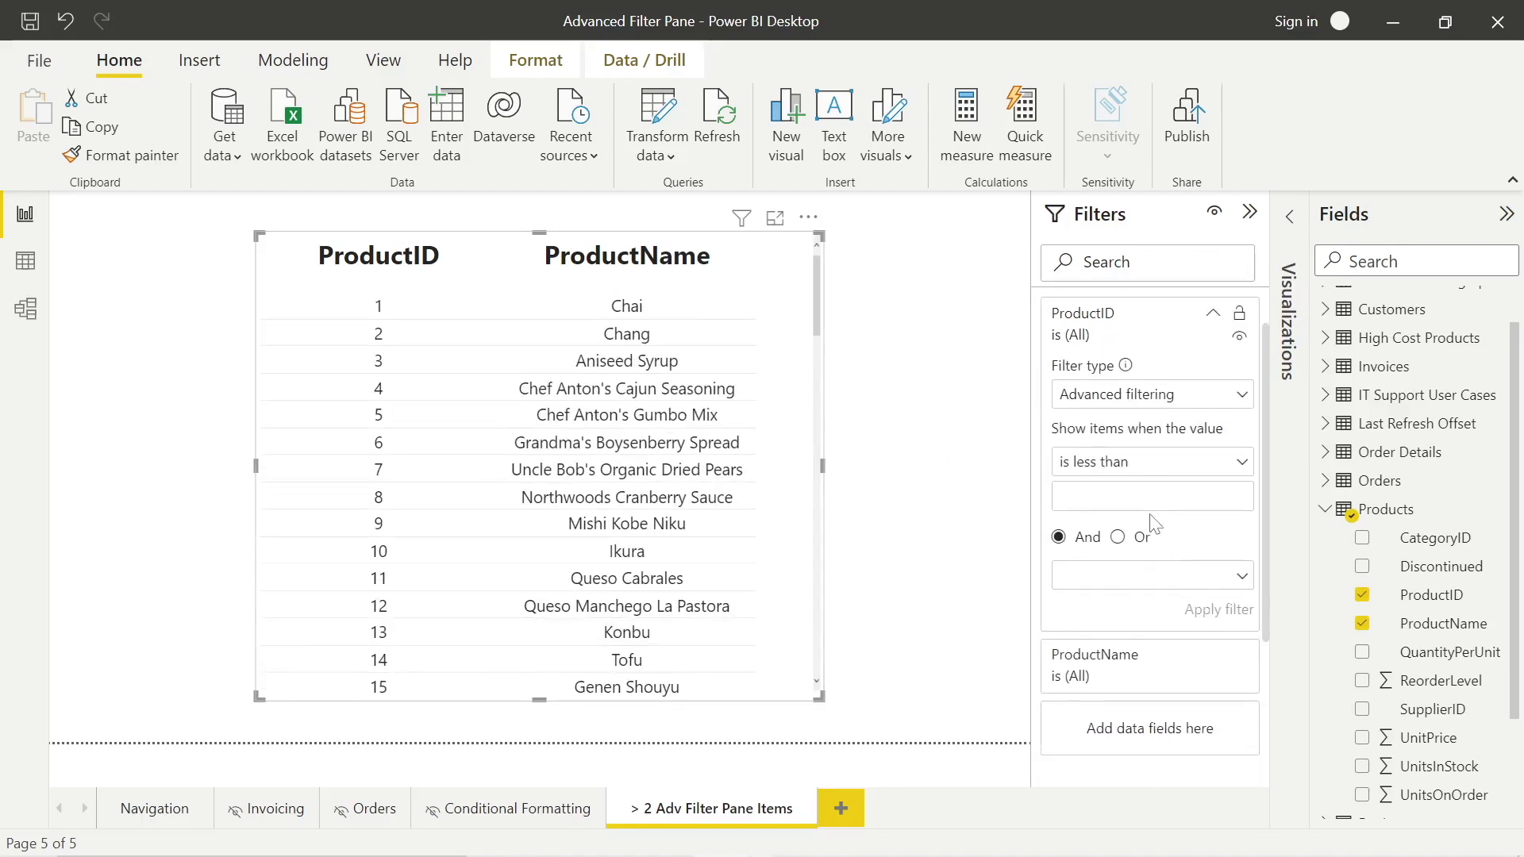
left_click(1180, 395)
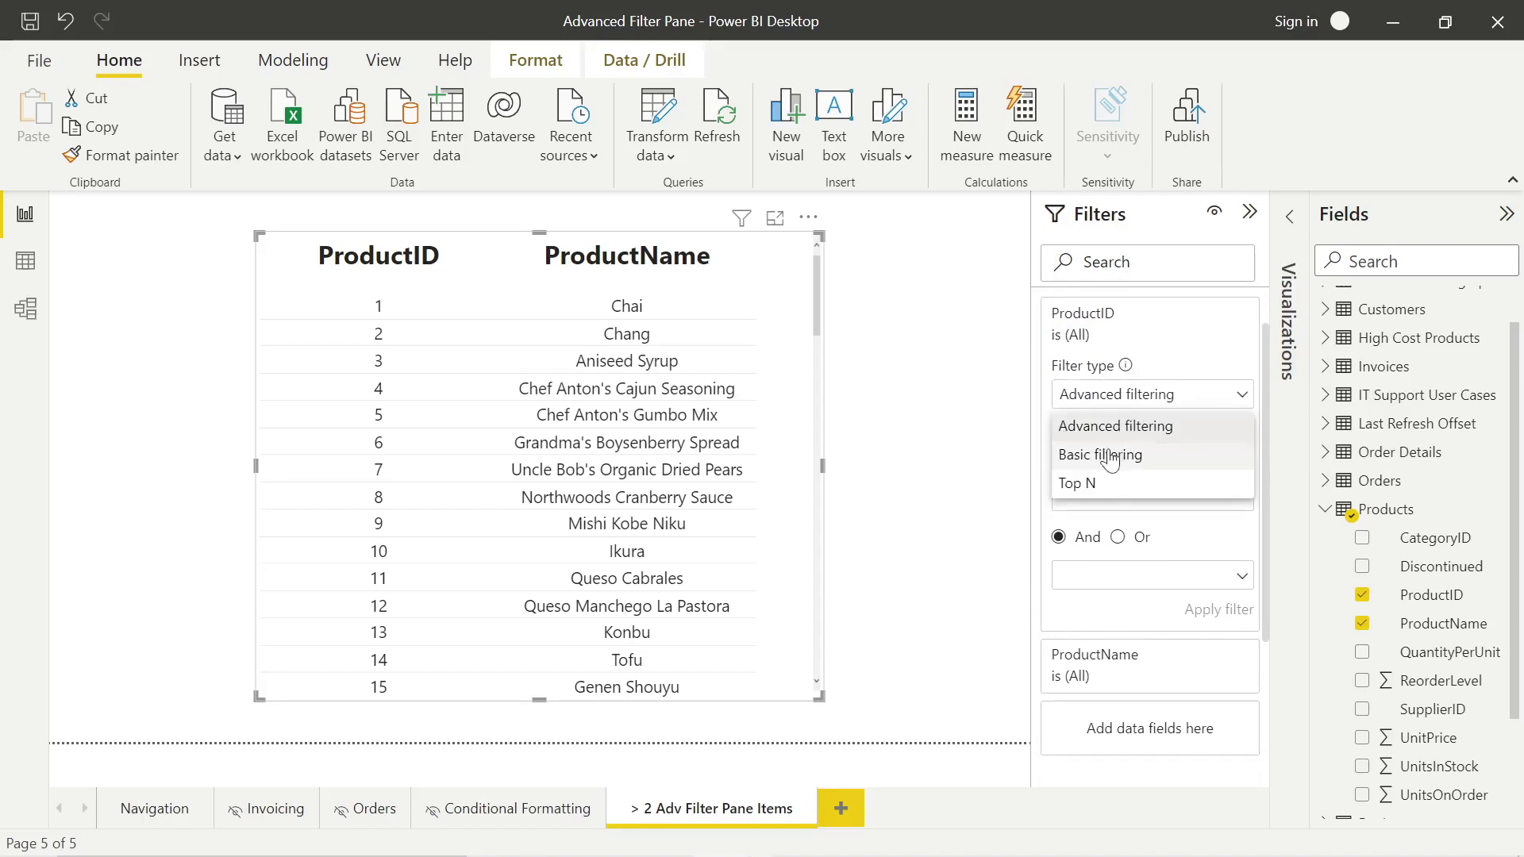
left_click(1115, 452)
Review the listed ProductID values, then switch the filter type back to Advanced filtering
scroll(1110, 568, "down", 18)
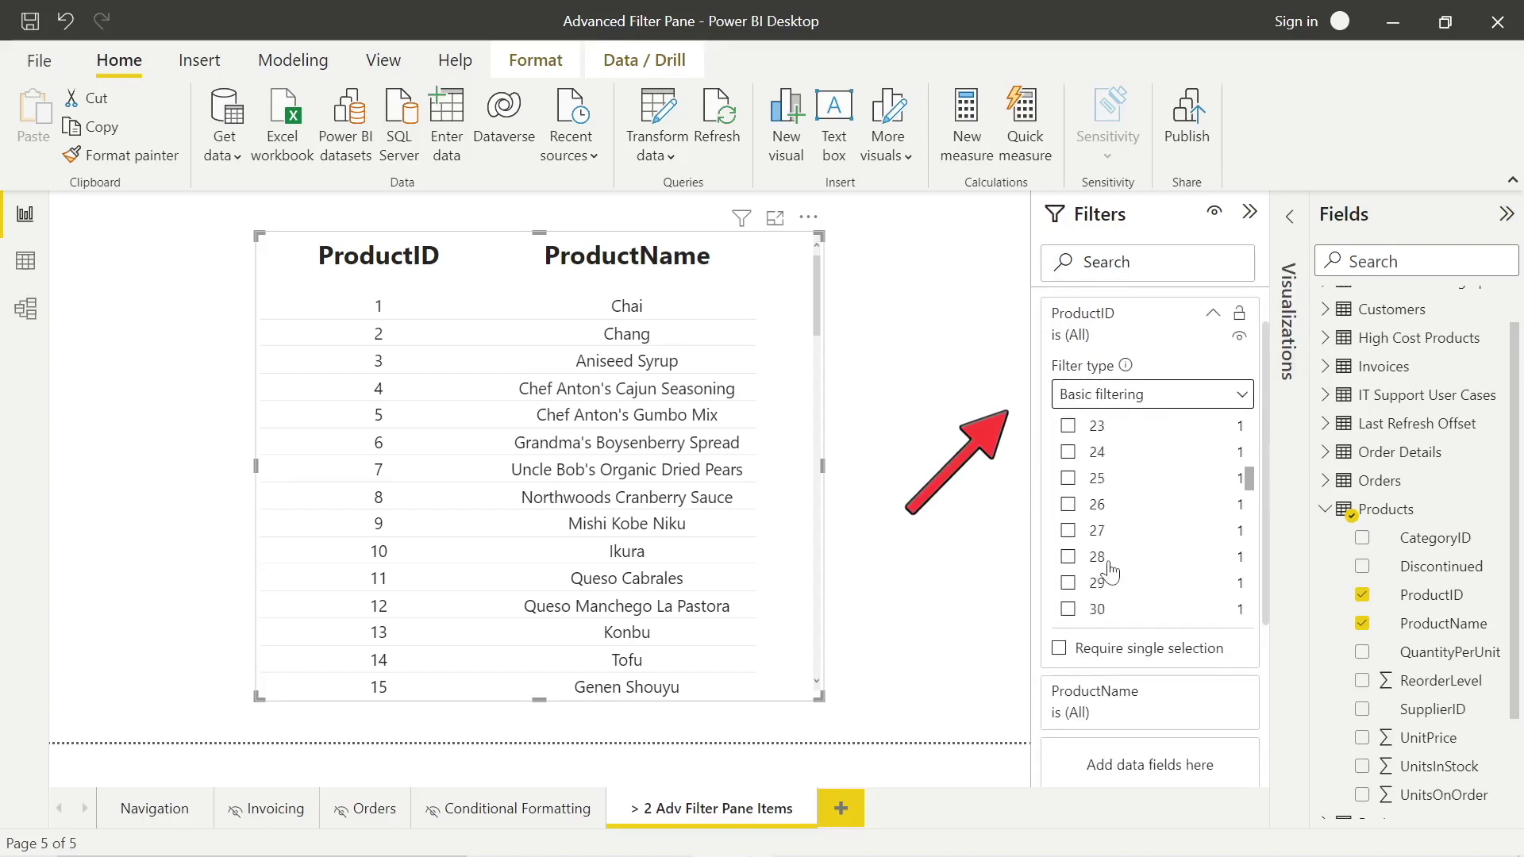
scroll(1110, 570, "down", 5)
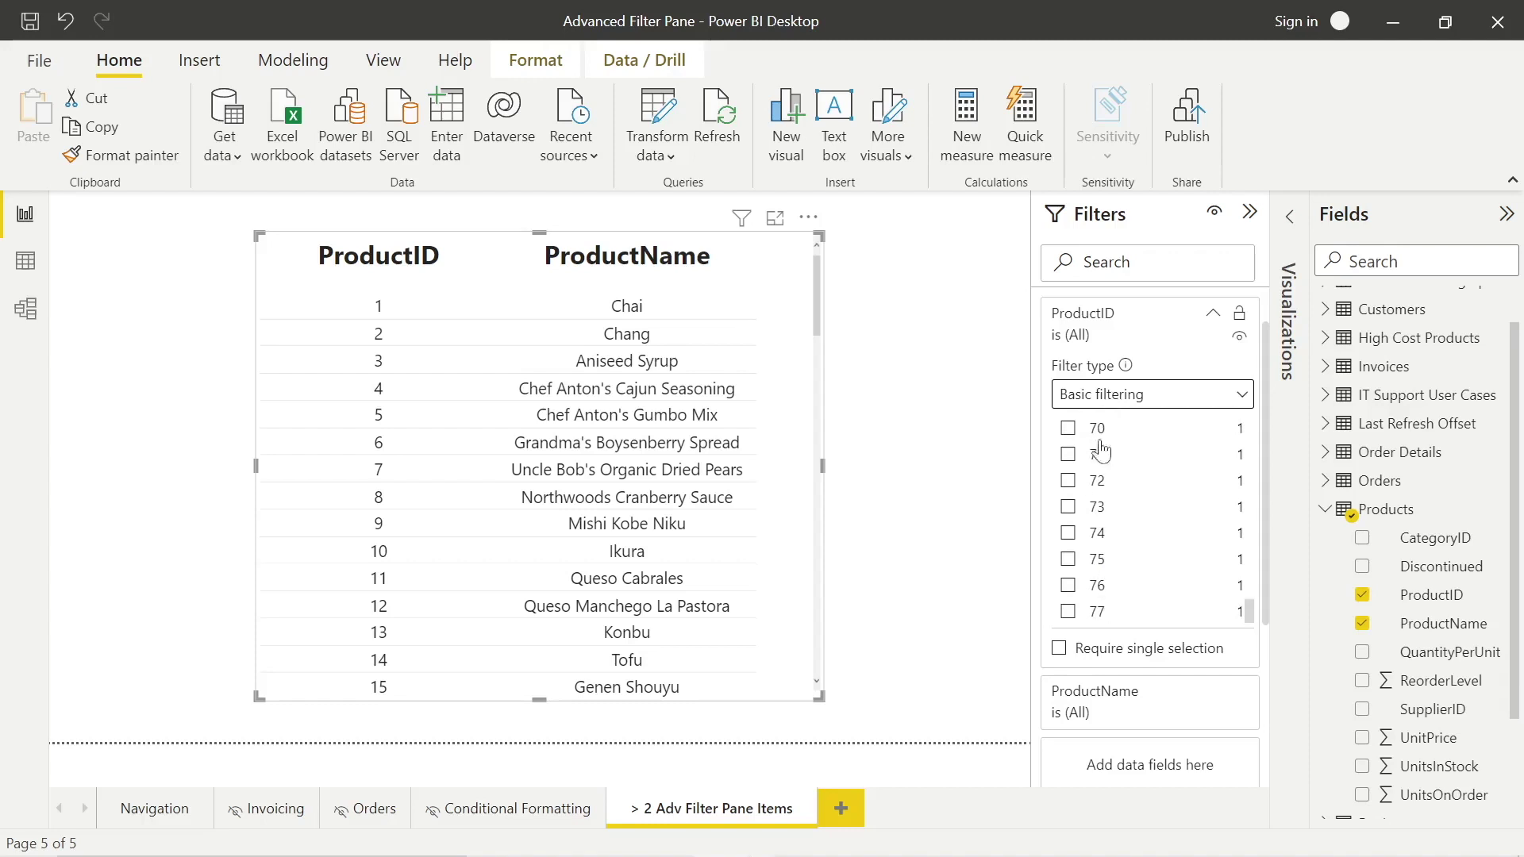
scroll(1092, 498, "up", 6)
scroll(1093, 498, "up", 16)
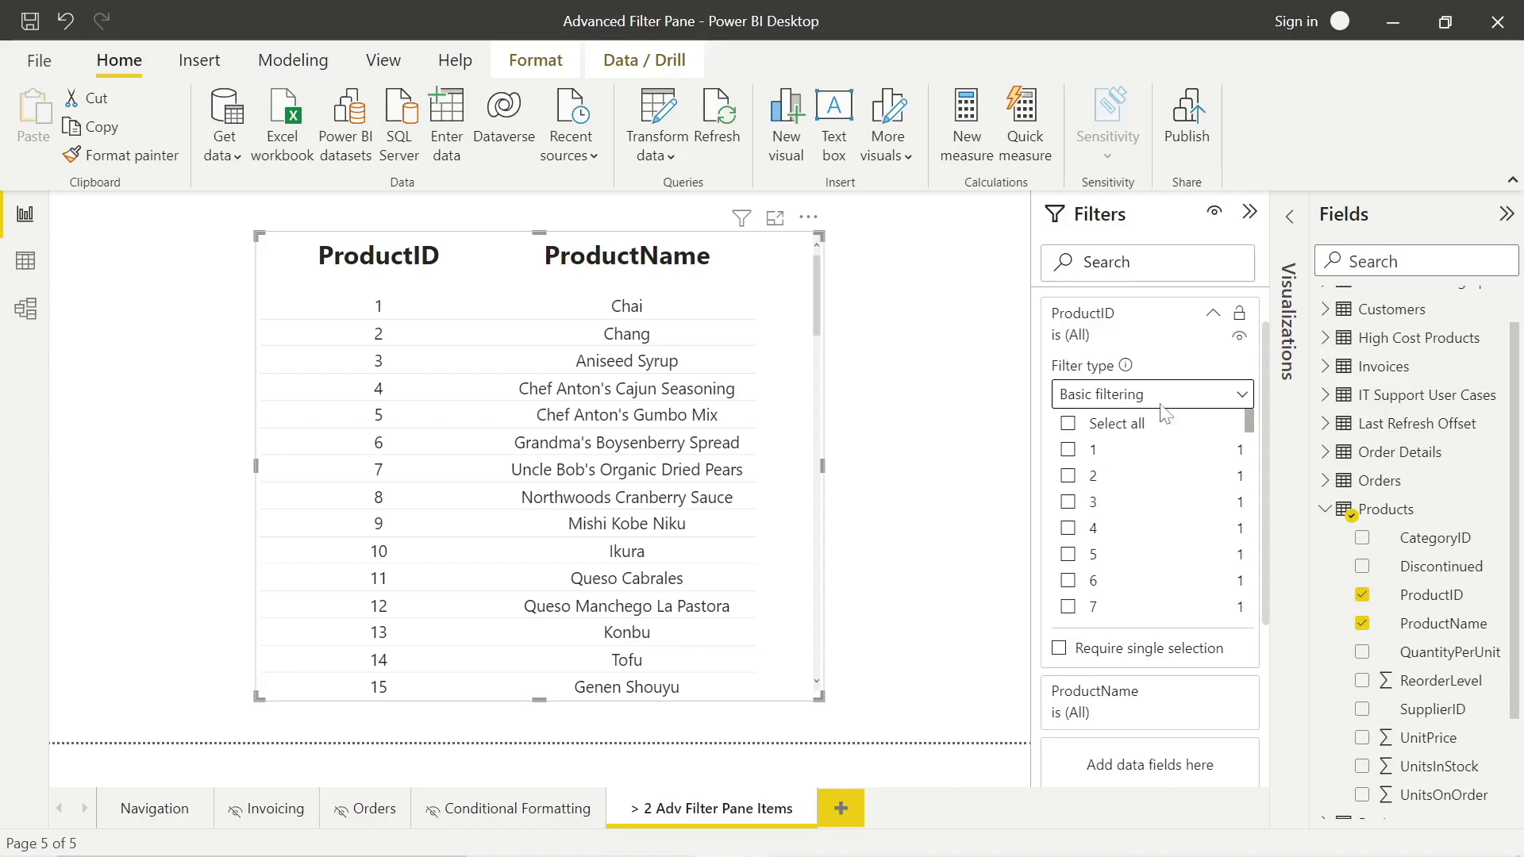
left_click(1243, 395)
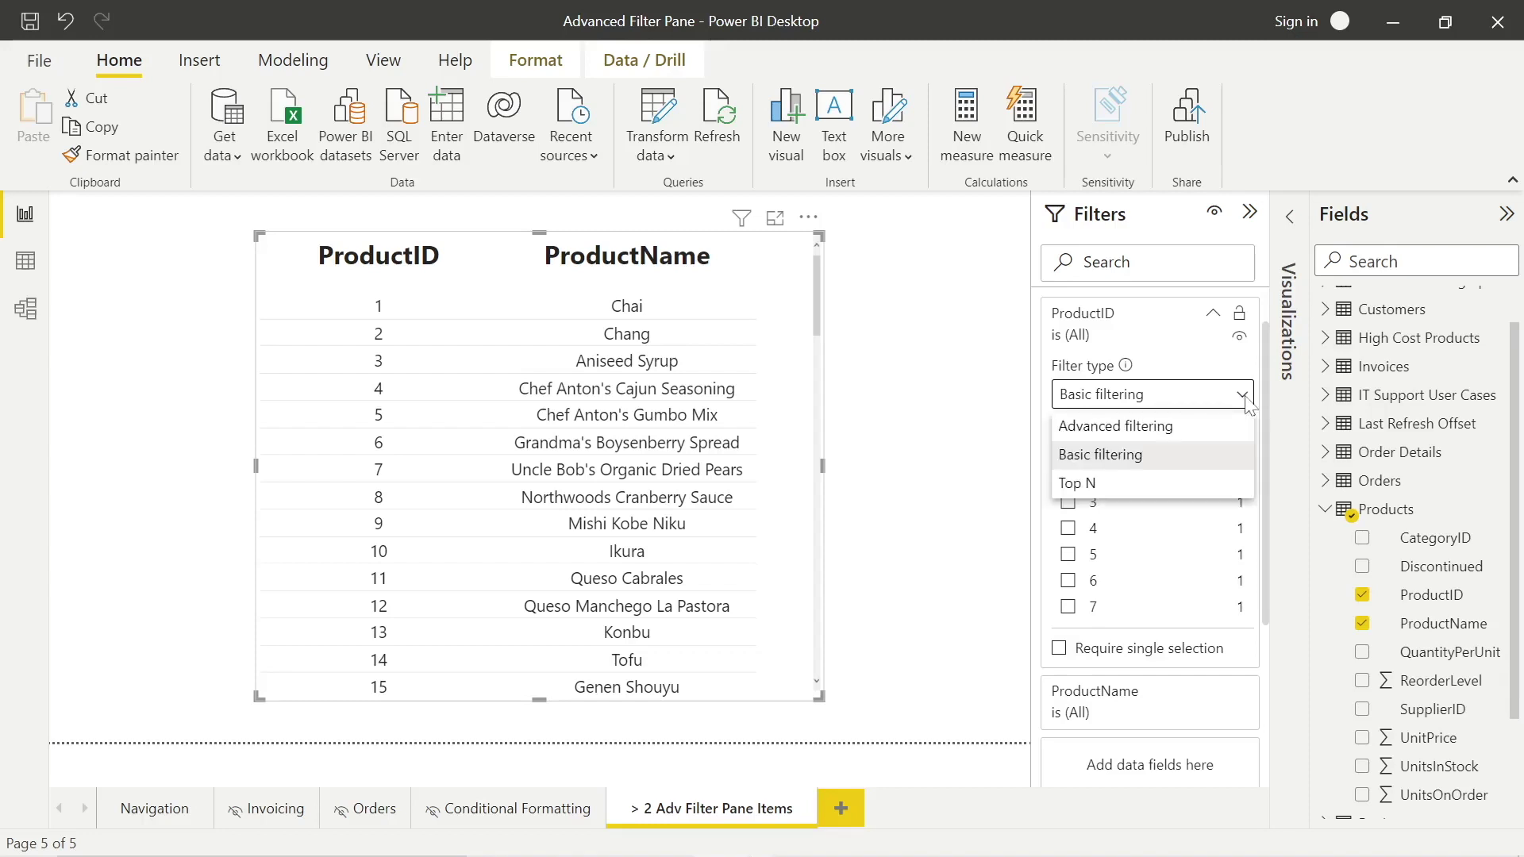
left_click(1123, 432)
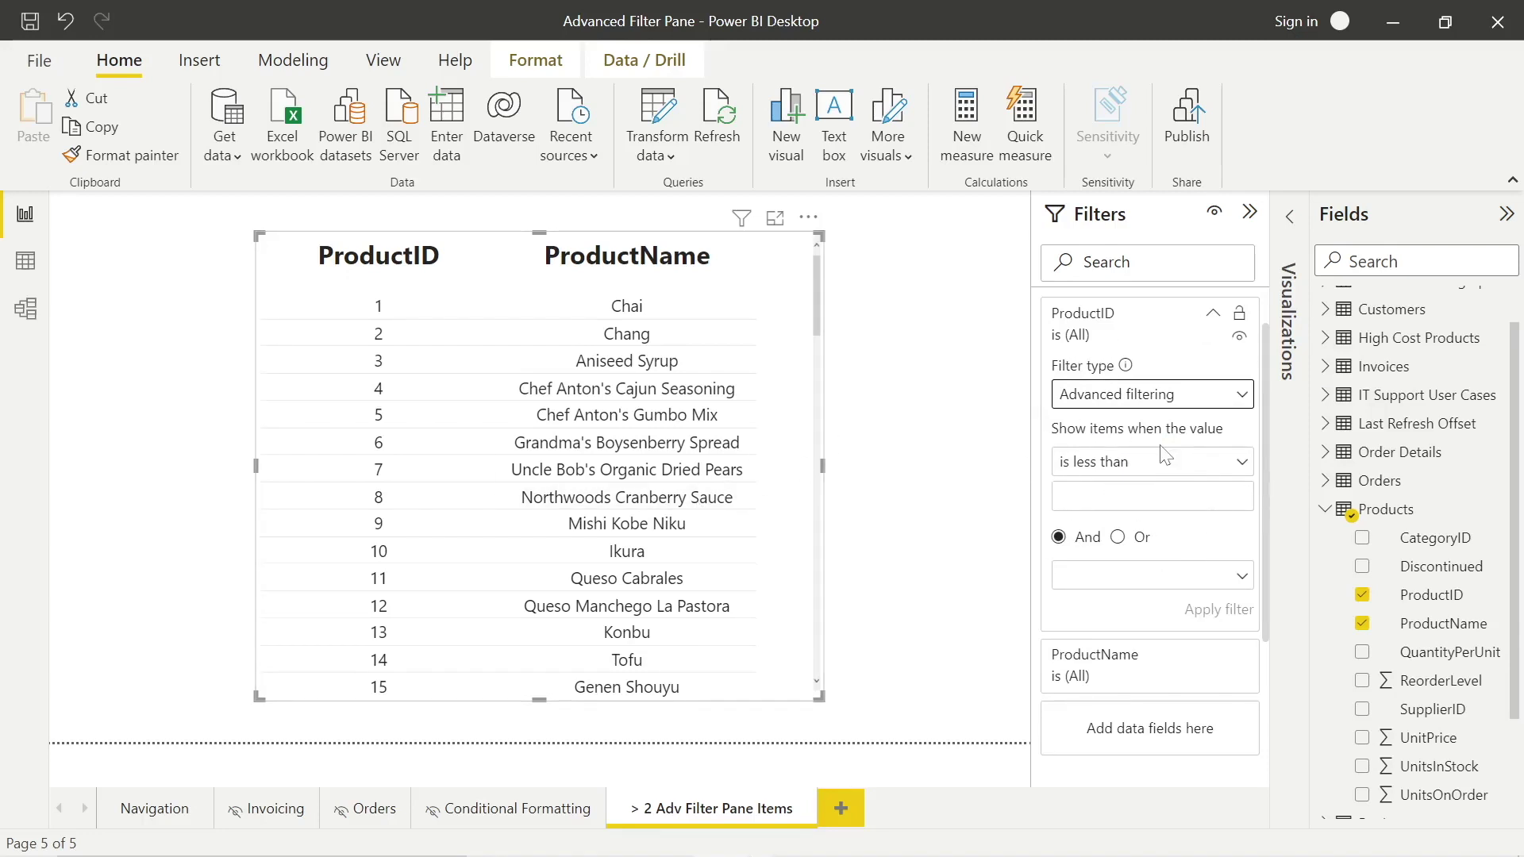
Set the first ProductID condition to 'is greater than' 10
left_click(1225, 468)
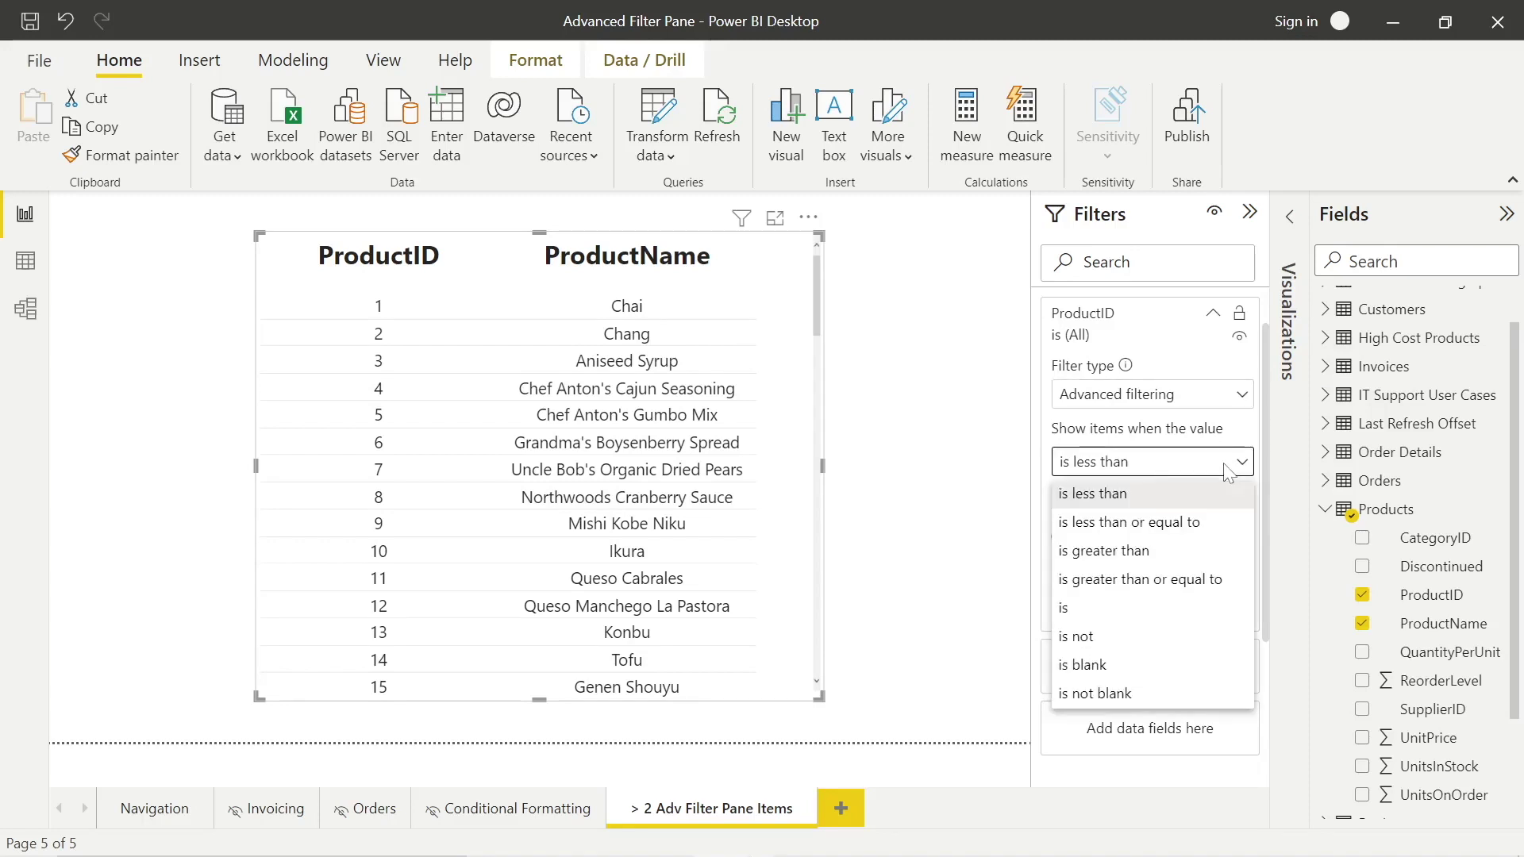
left_click(1116, 522)
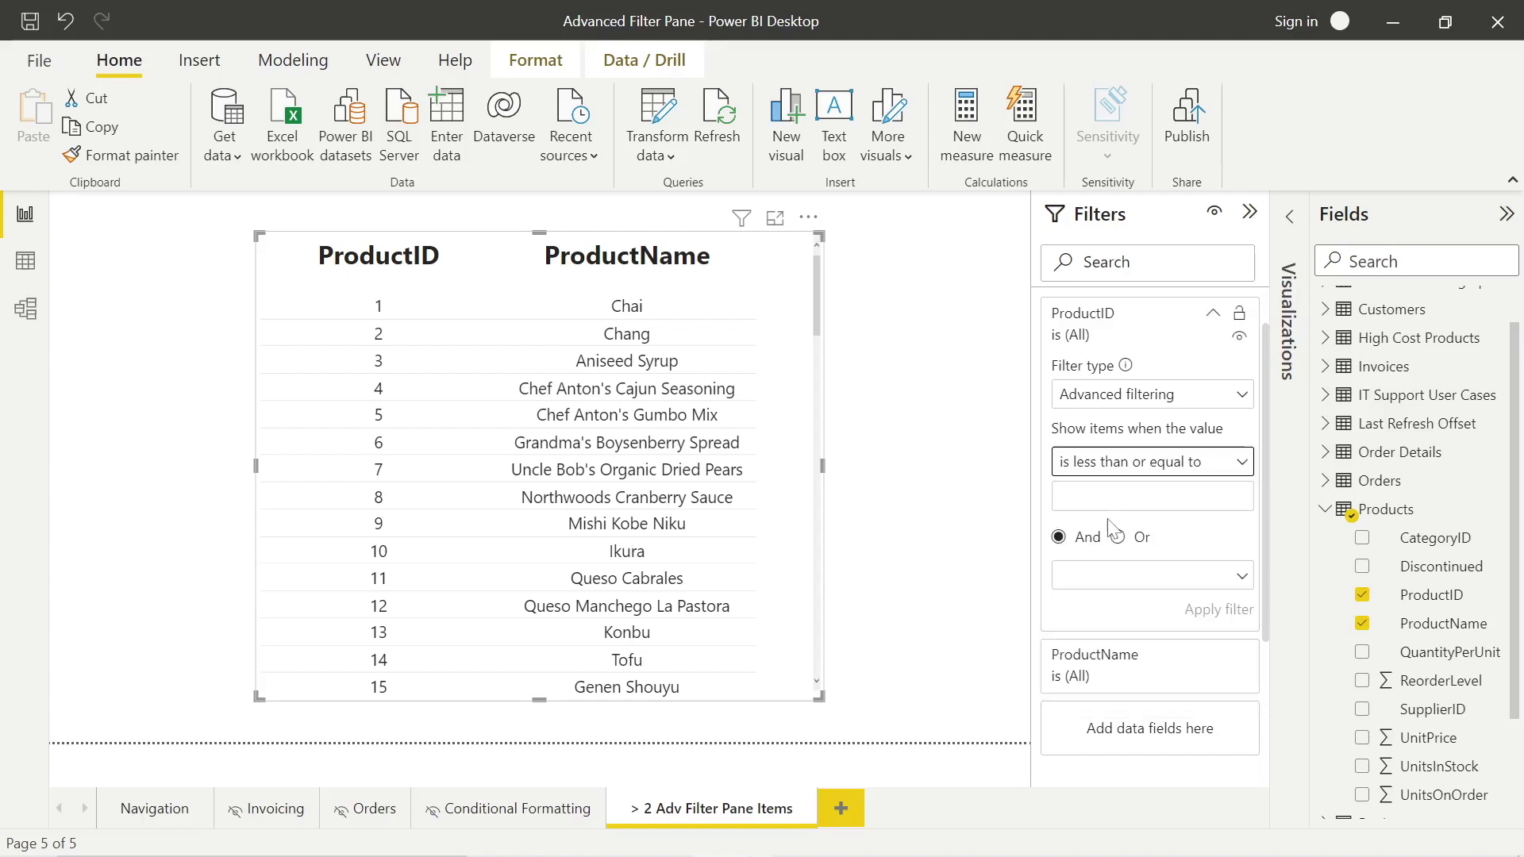
left_click(1143, 470)
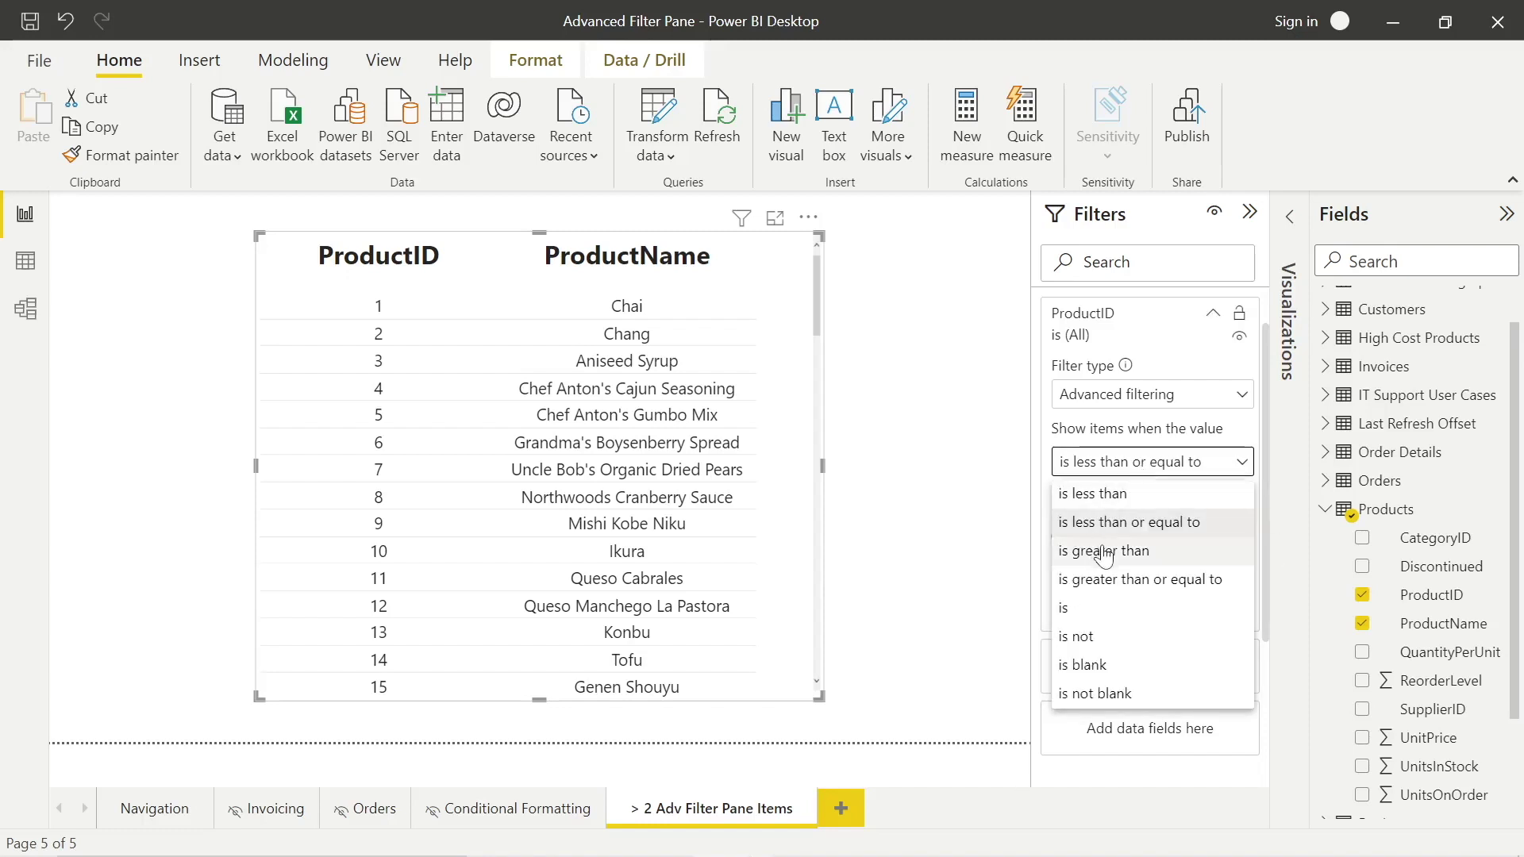
left_click(1104, 551)
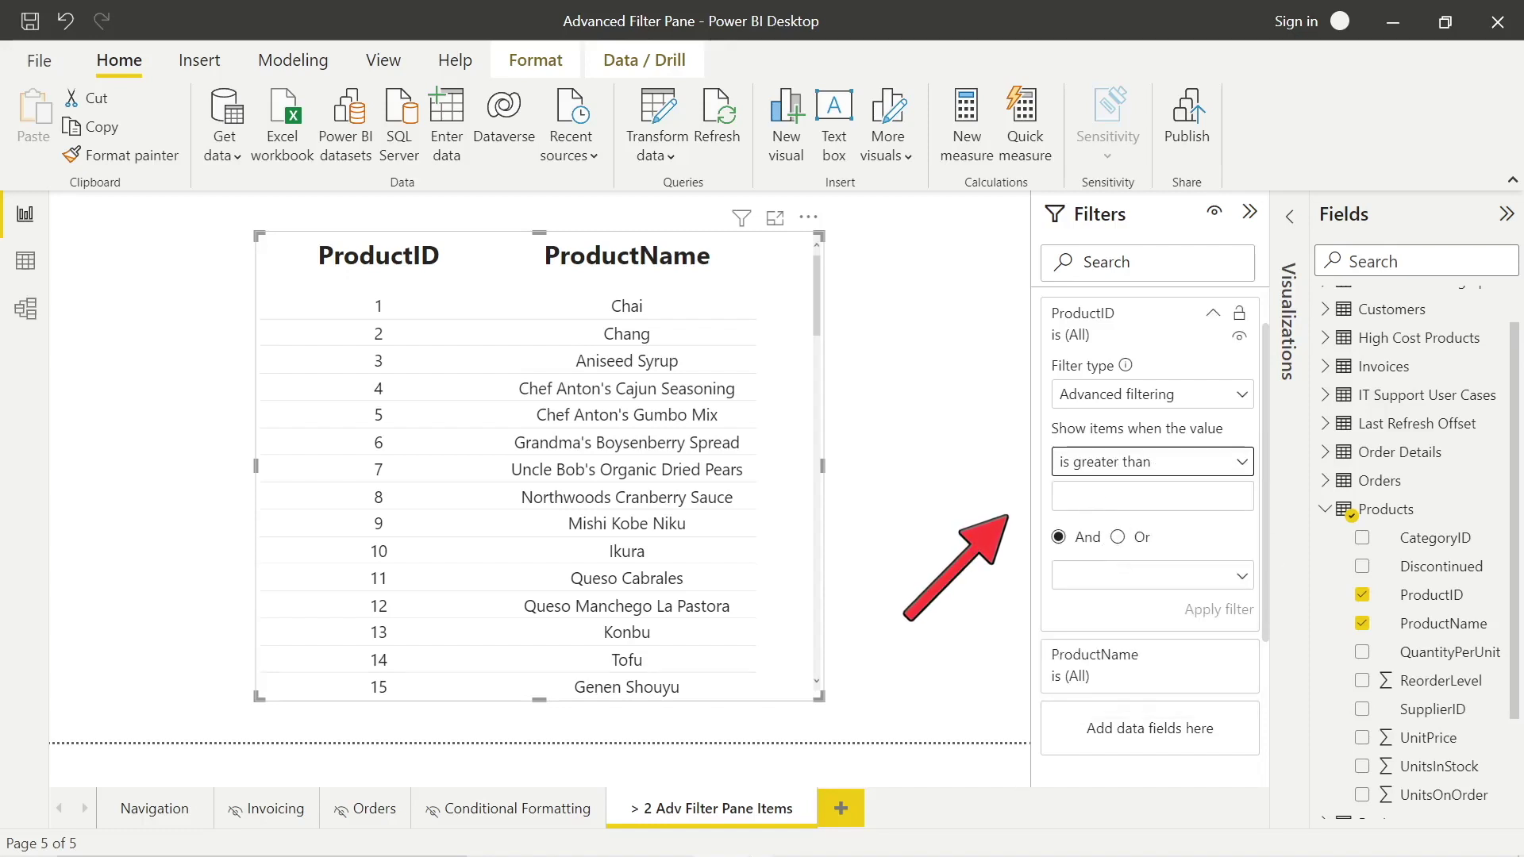
left_click(1152, 495)
type("10")
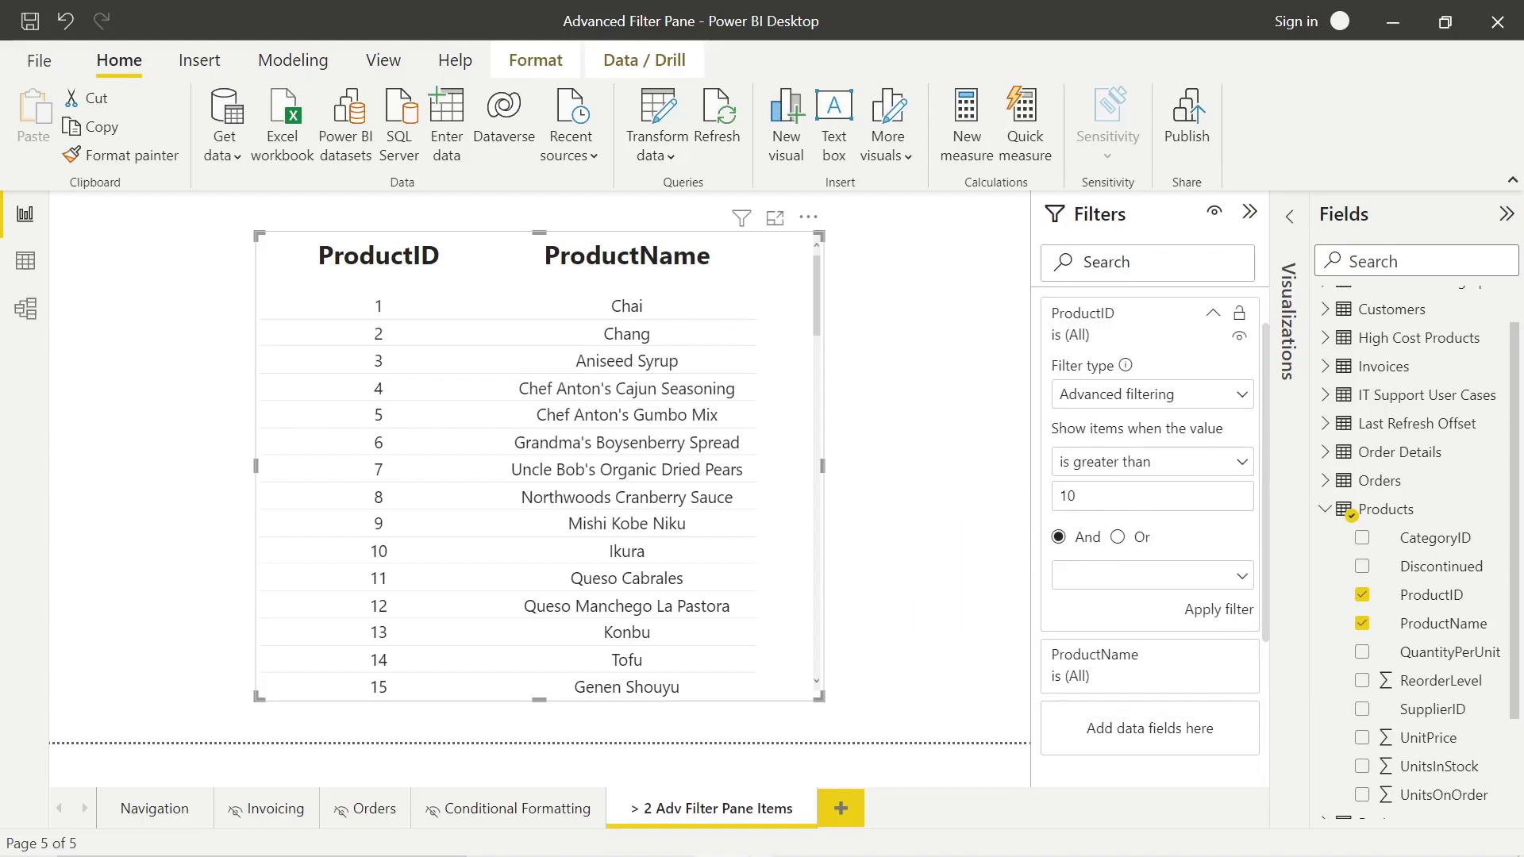
Set the second condition to 'is less than or equal to' 50 and apply the filter
left_click(1152, 574)
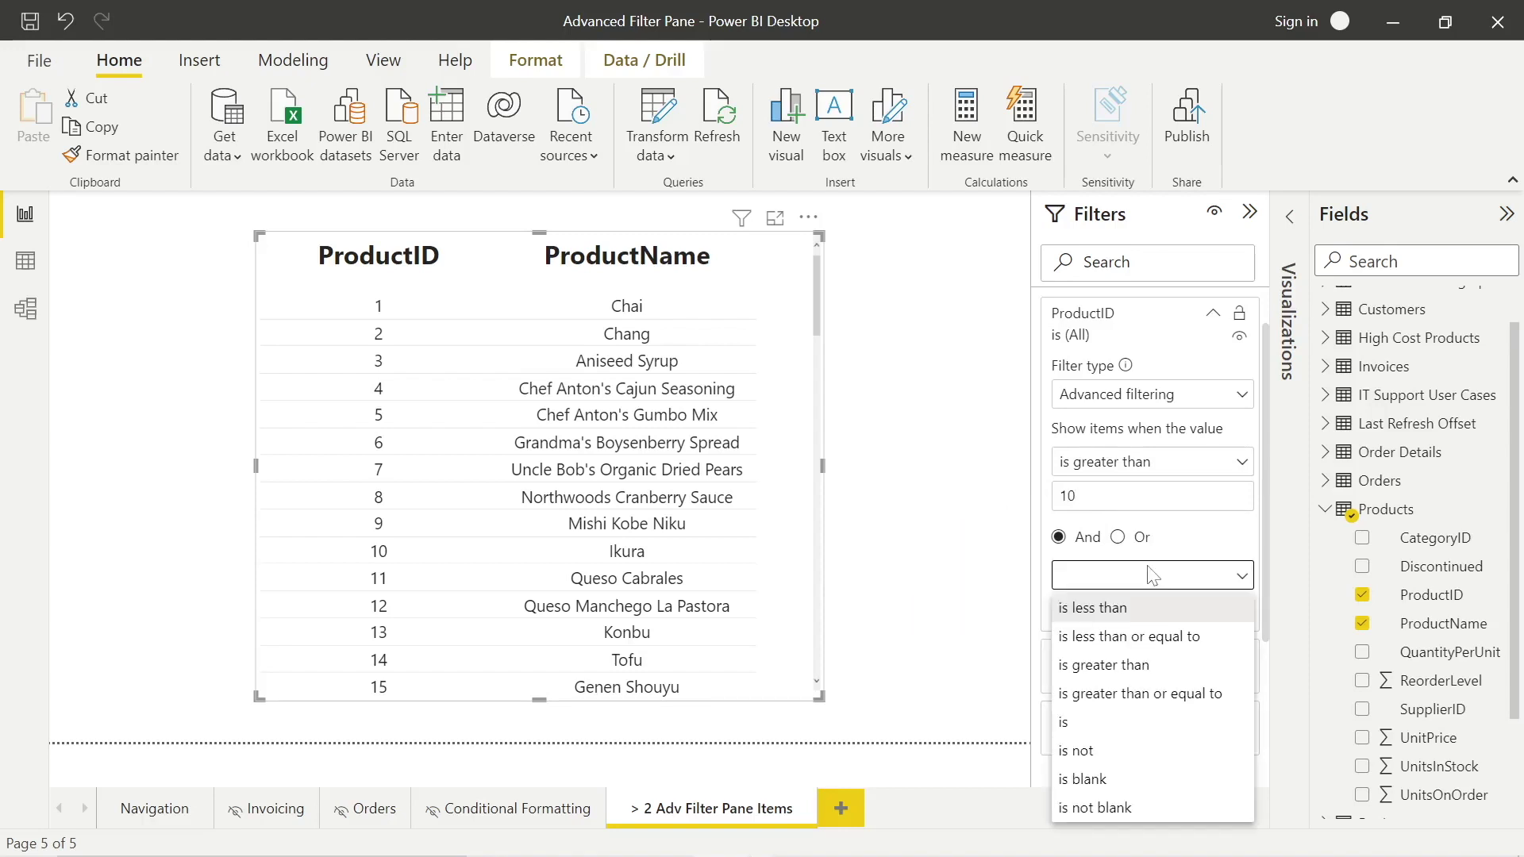
left_click(1110, 638)
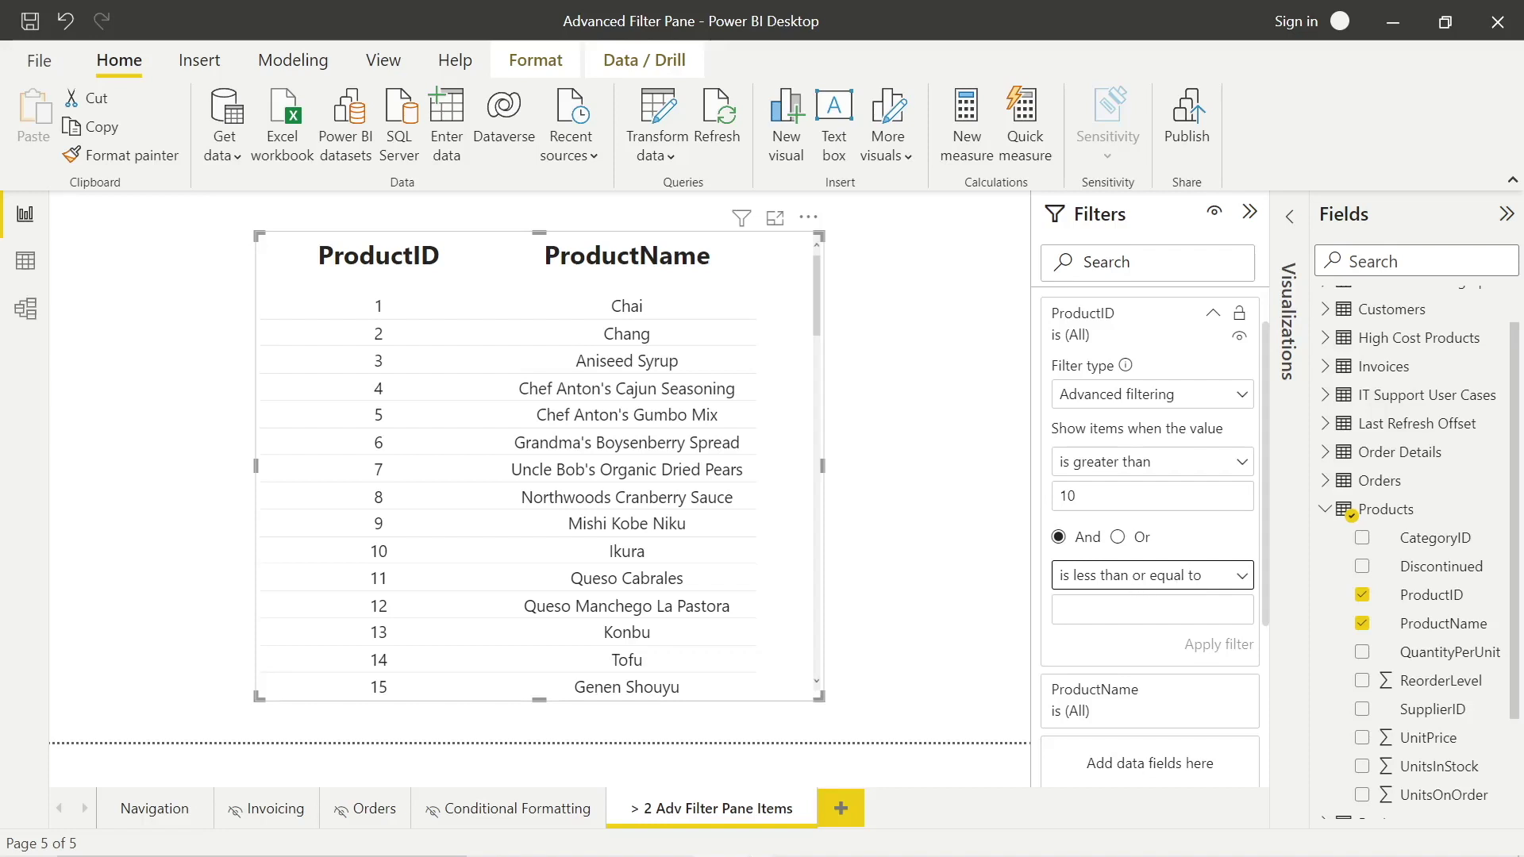
left_click(1152, 609)
type("50")
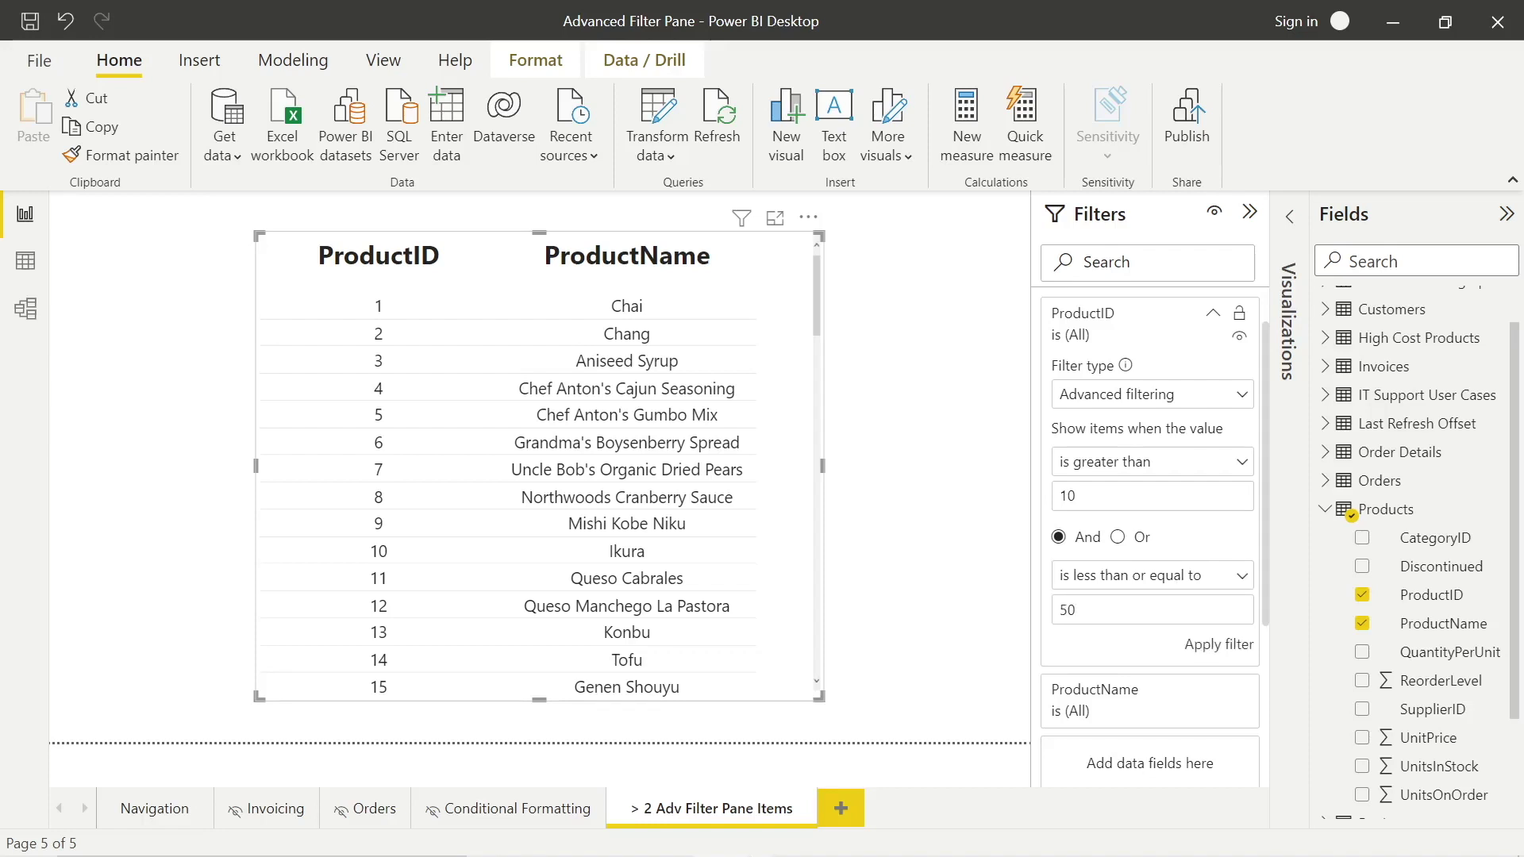
left_click(1209, 649)
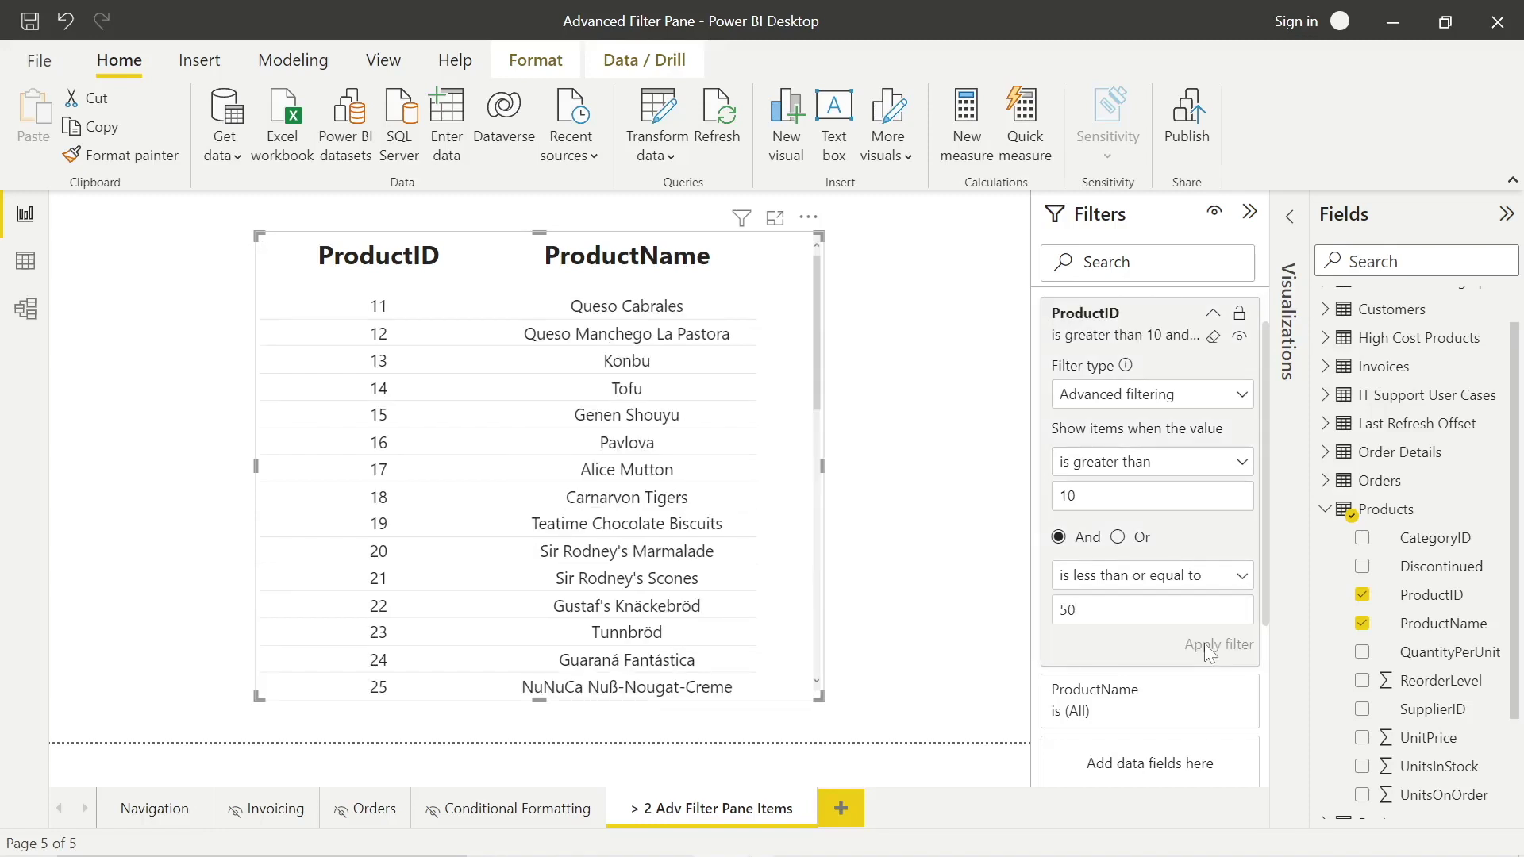
scroll(596, 500, "down", 8)
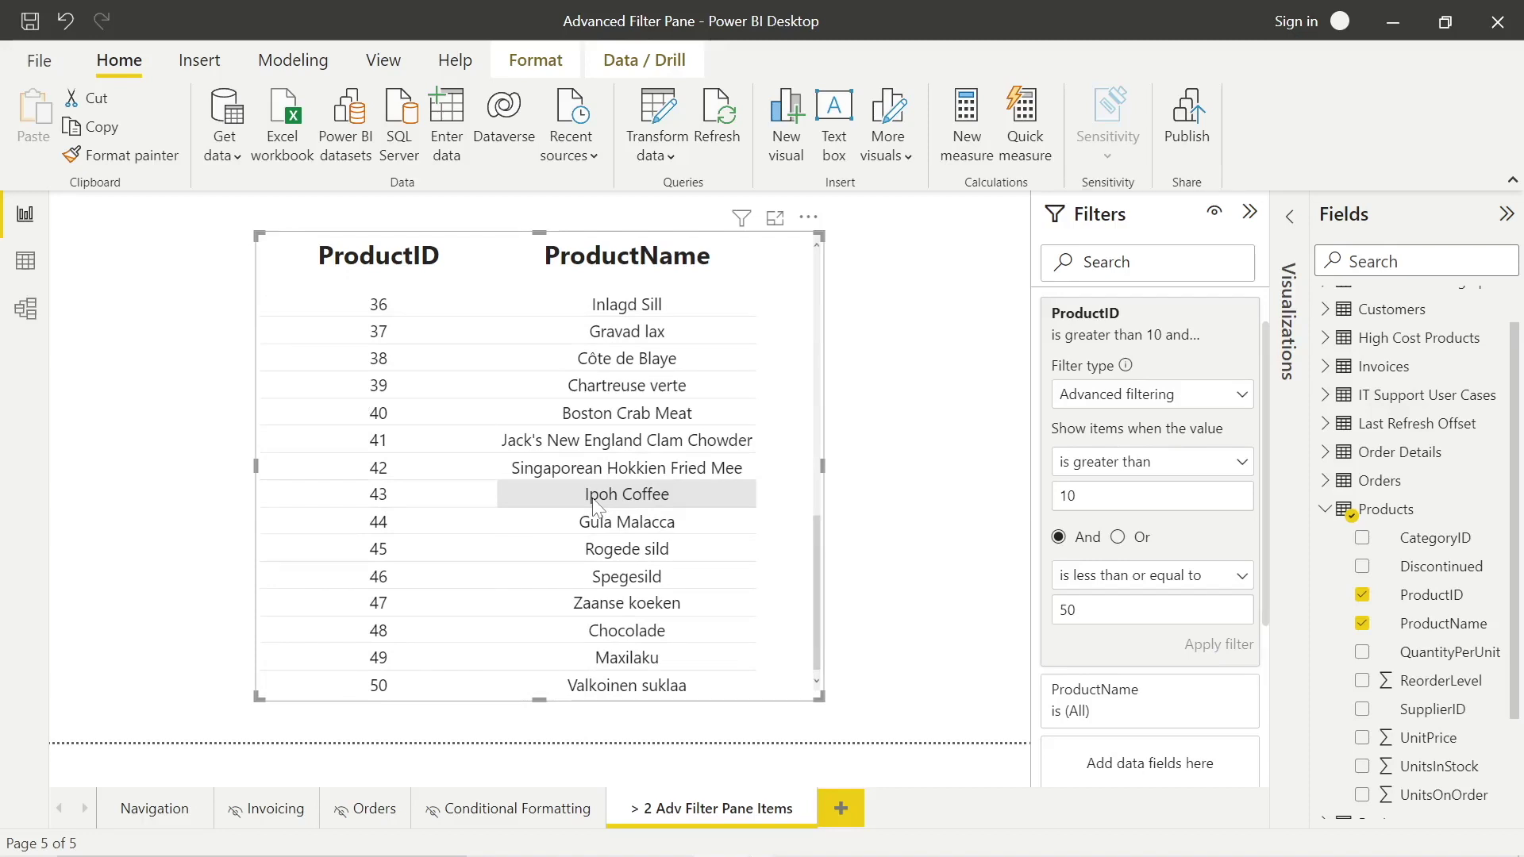
scroll(595, 508, "up", 8)
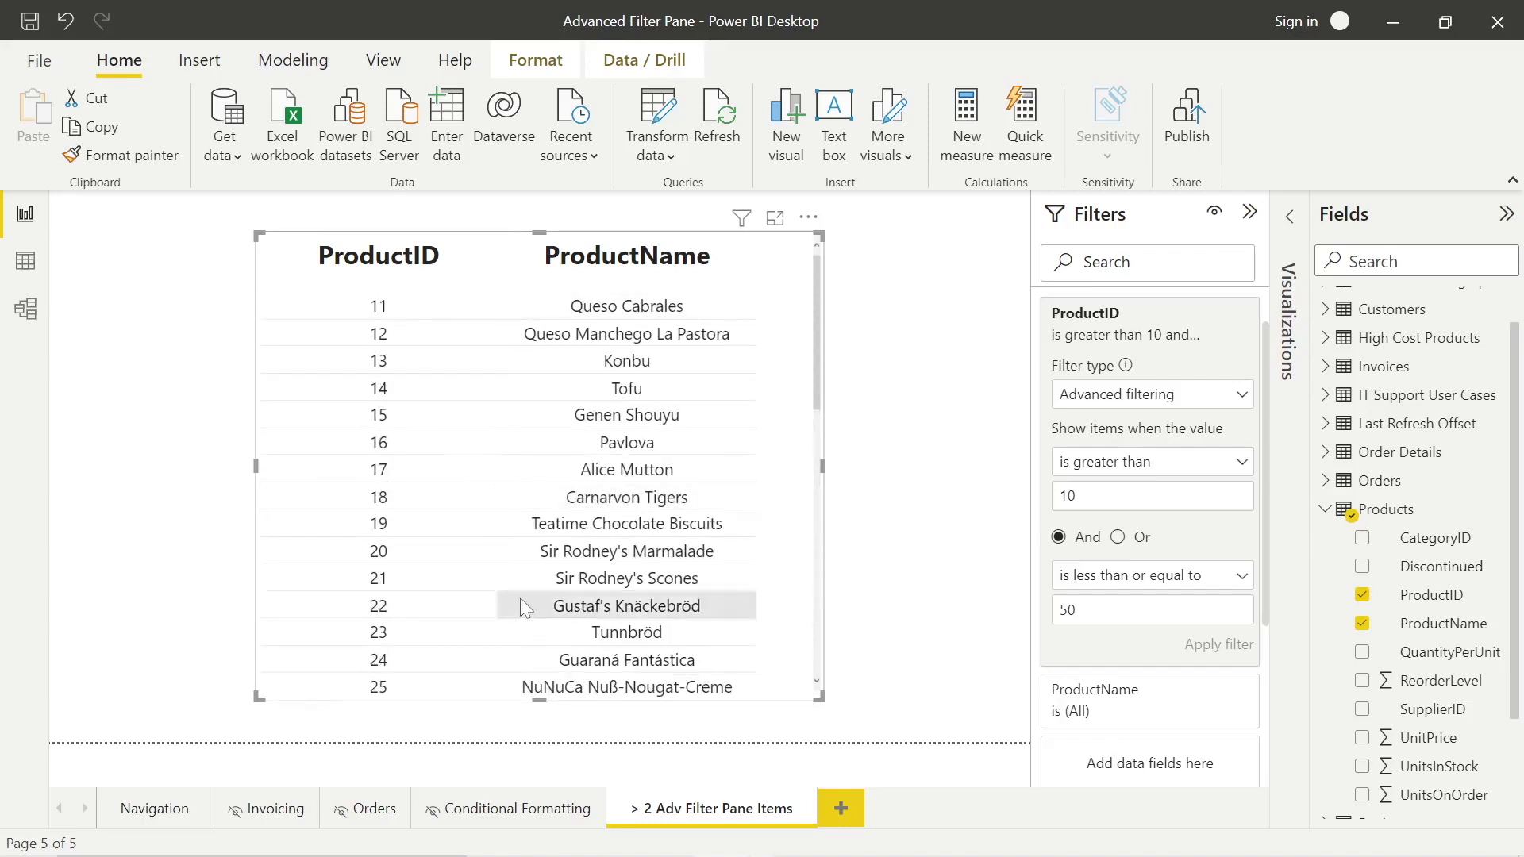
scroll(522, 587, "down", 5)
scroll(524, 587, "down", 3)
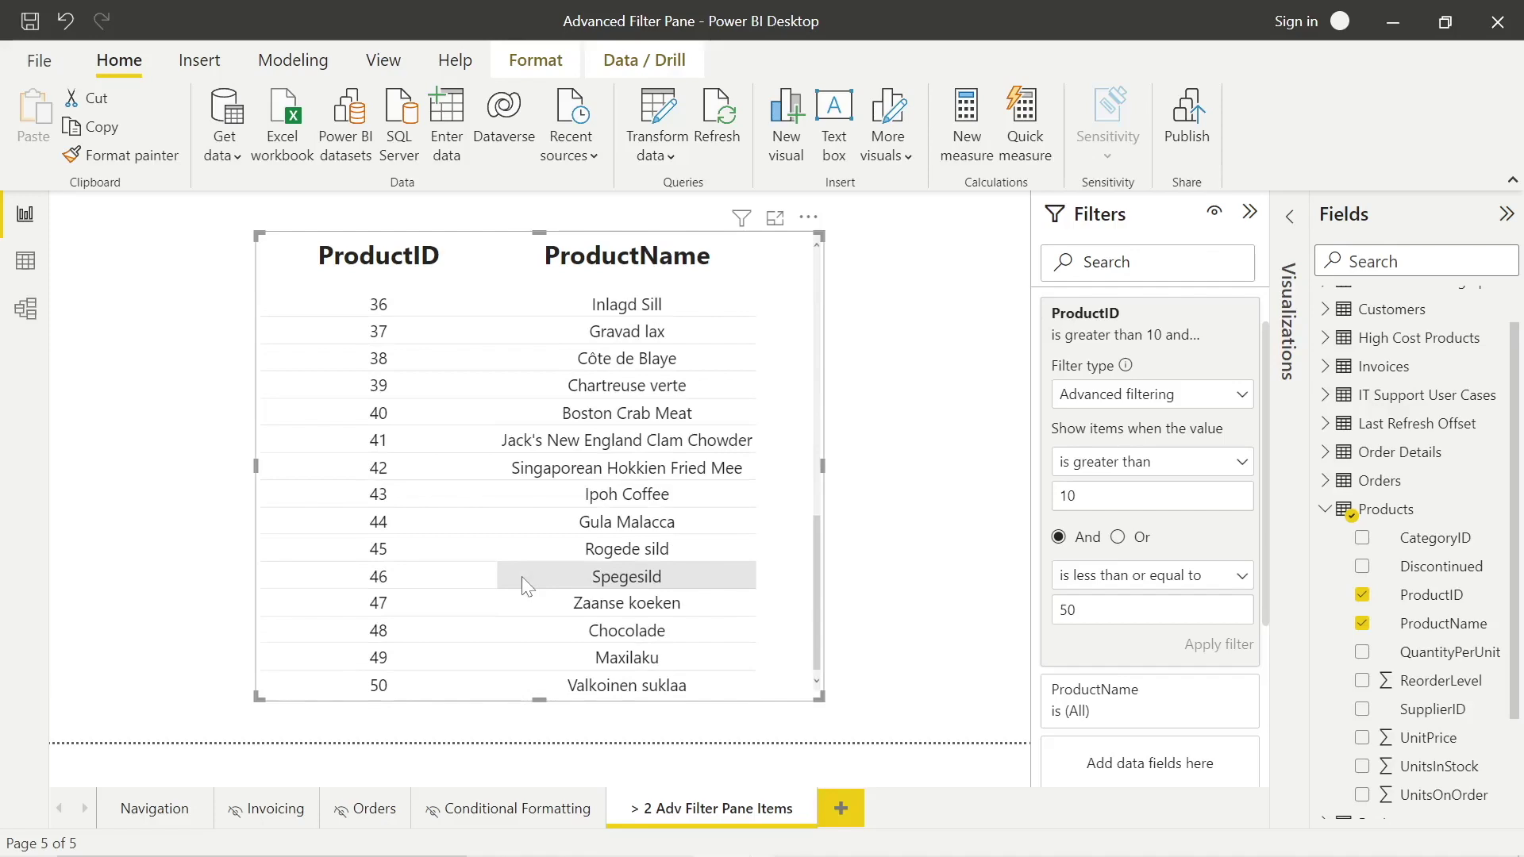
scroll(521, 577, "up", 8)
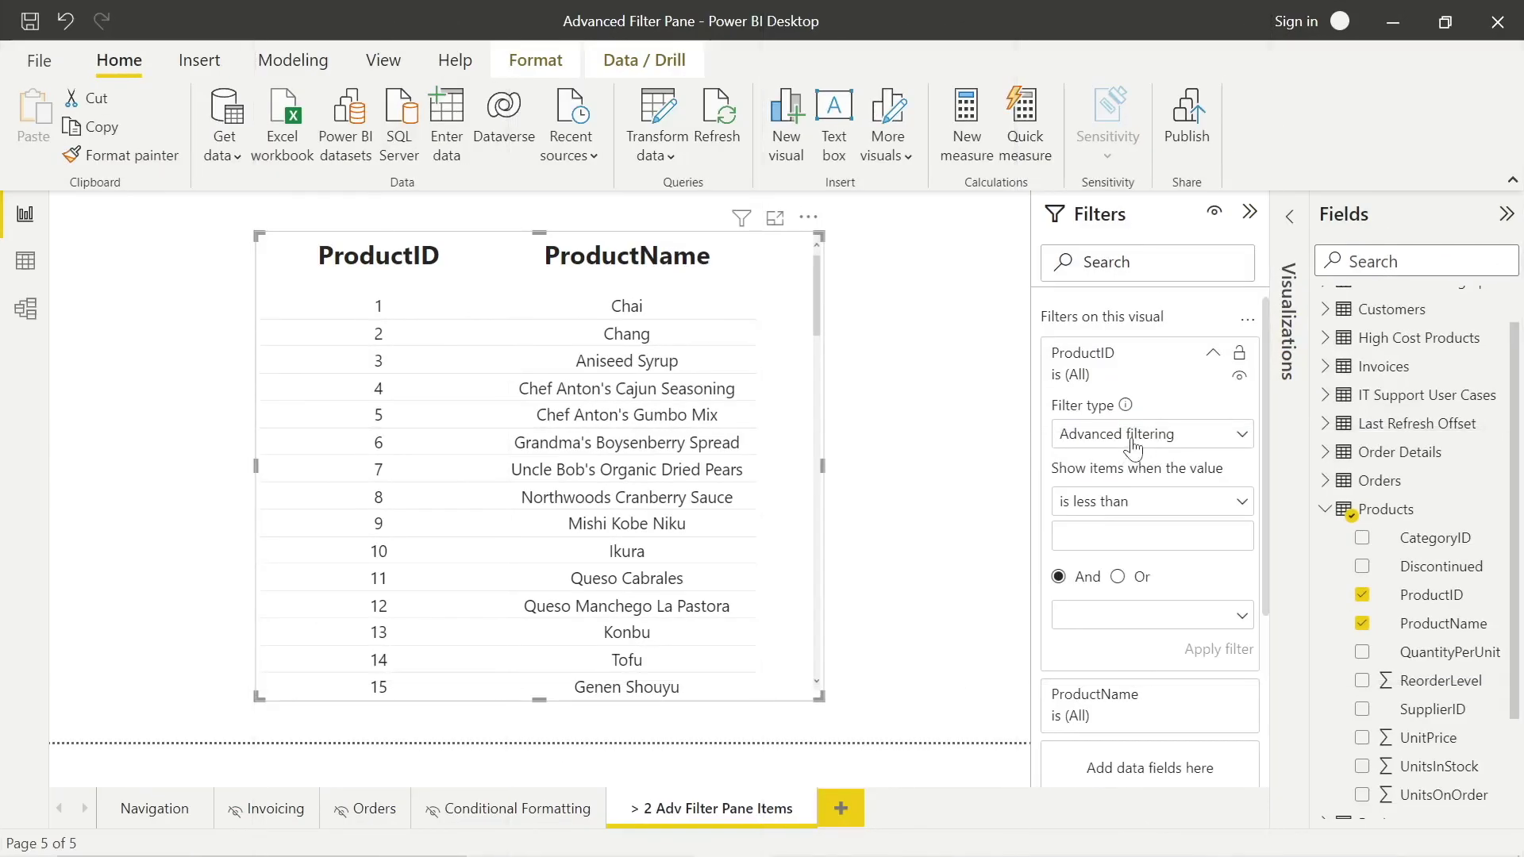
Switch ProductID to Basic filtering and tick IDs 1, 2, 3 and 7
left_click(1144, 437)
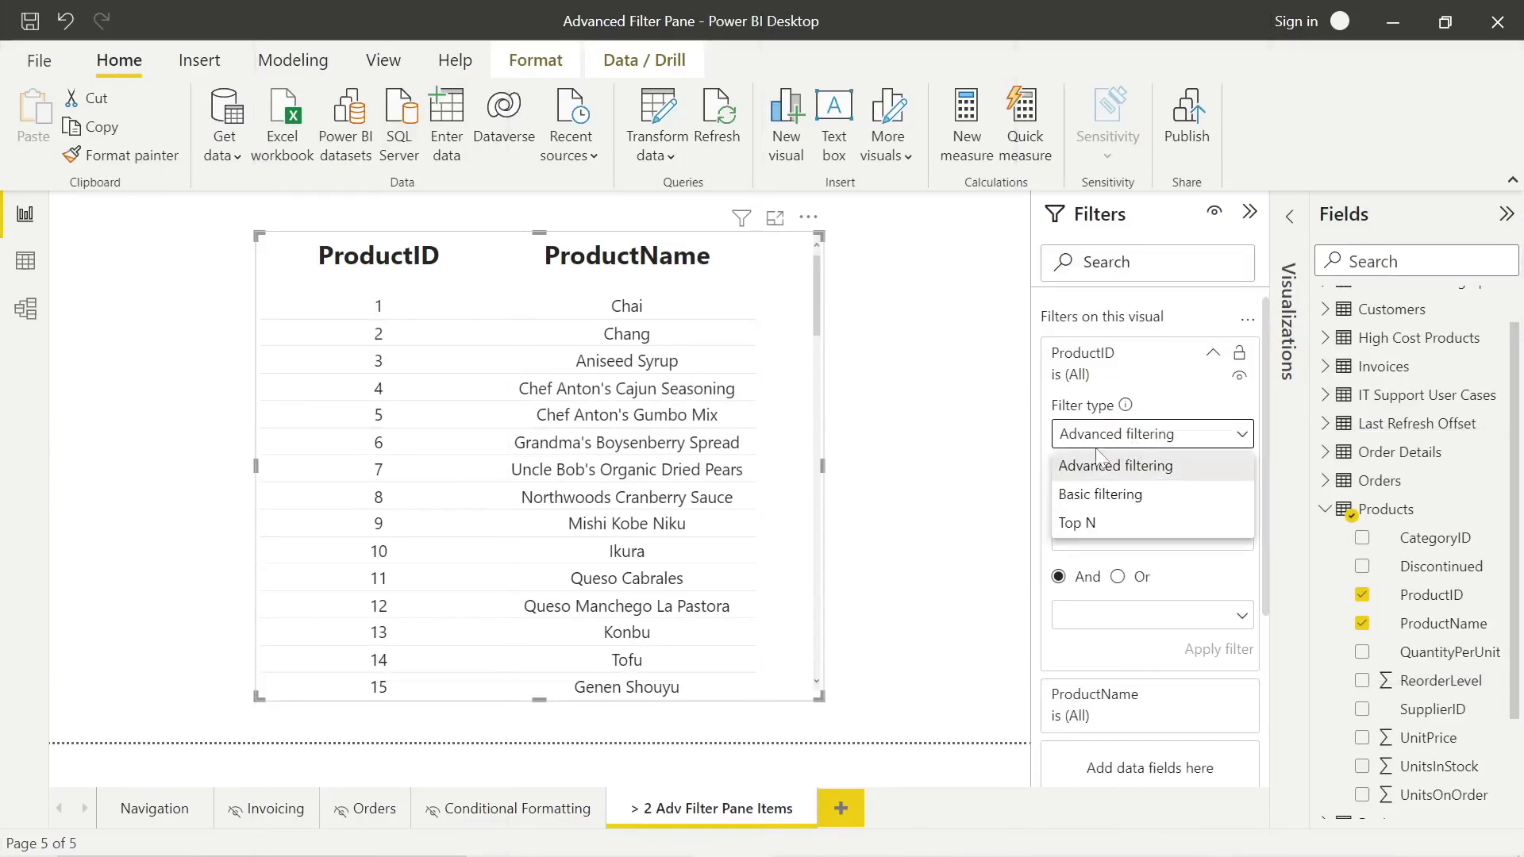
left_click(1074, 494)
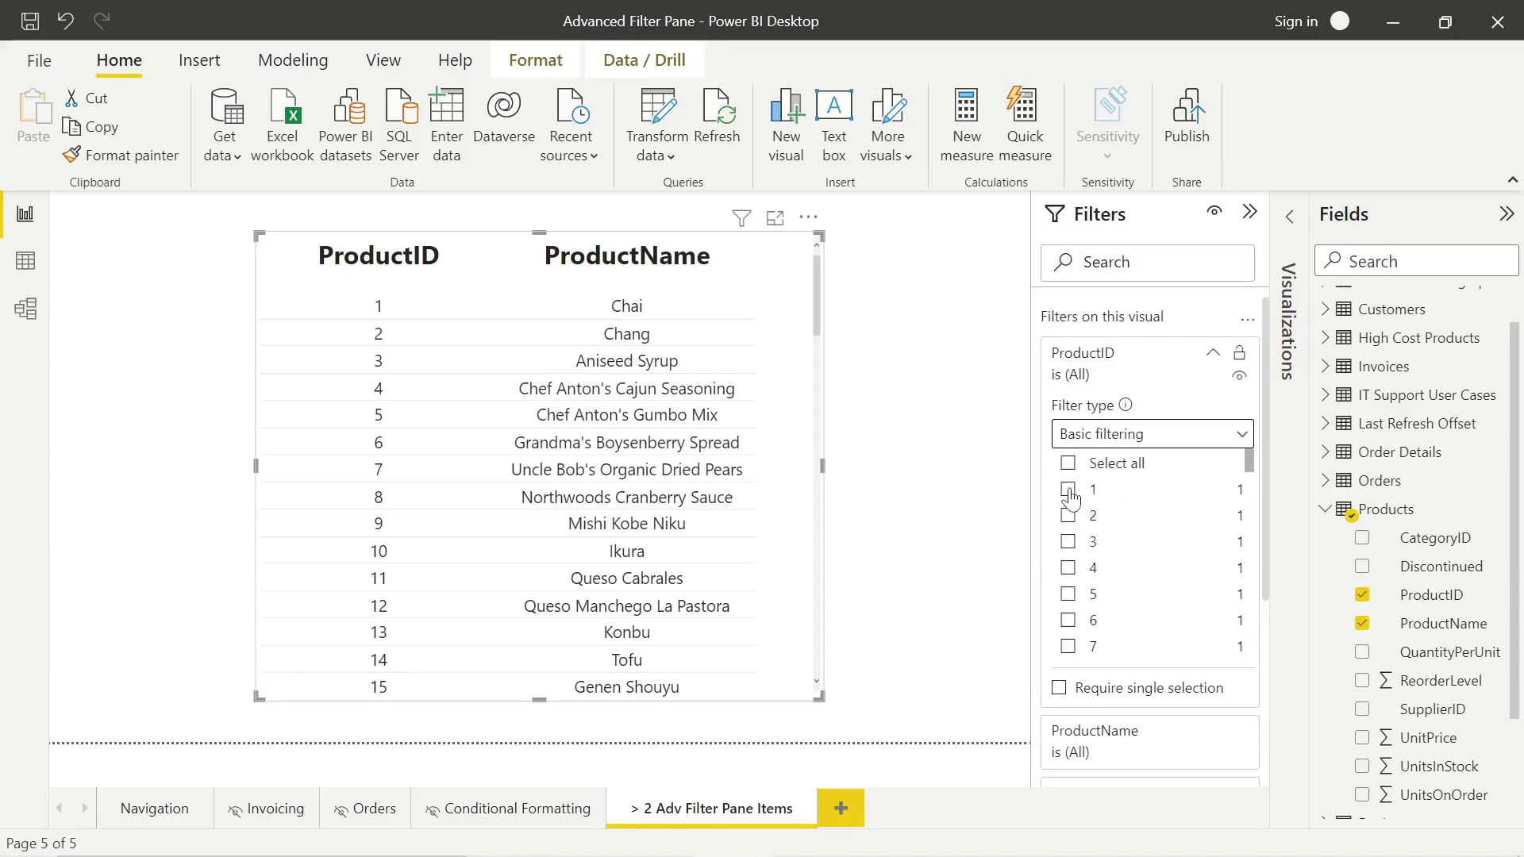
left_click(1070, 492)
left_click(1070, 517)
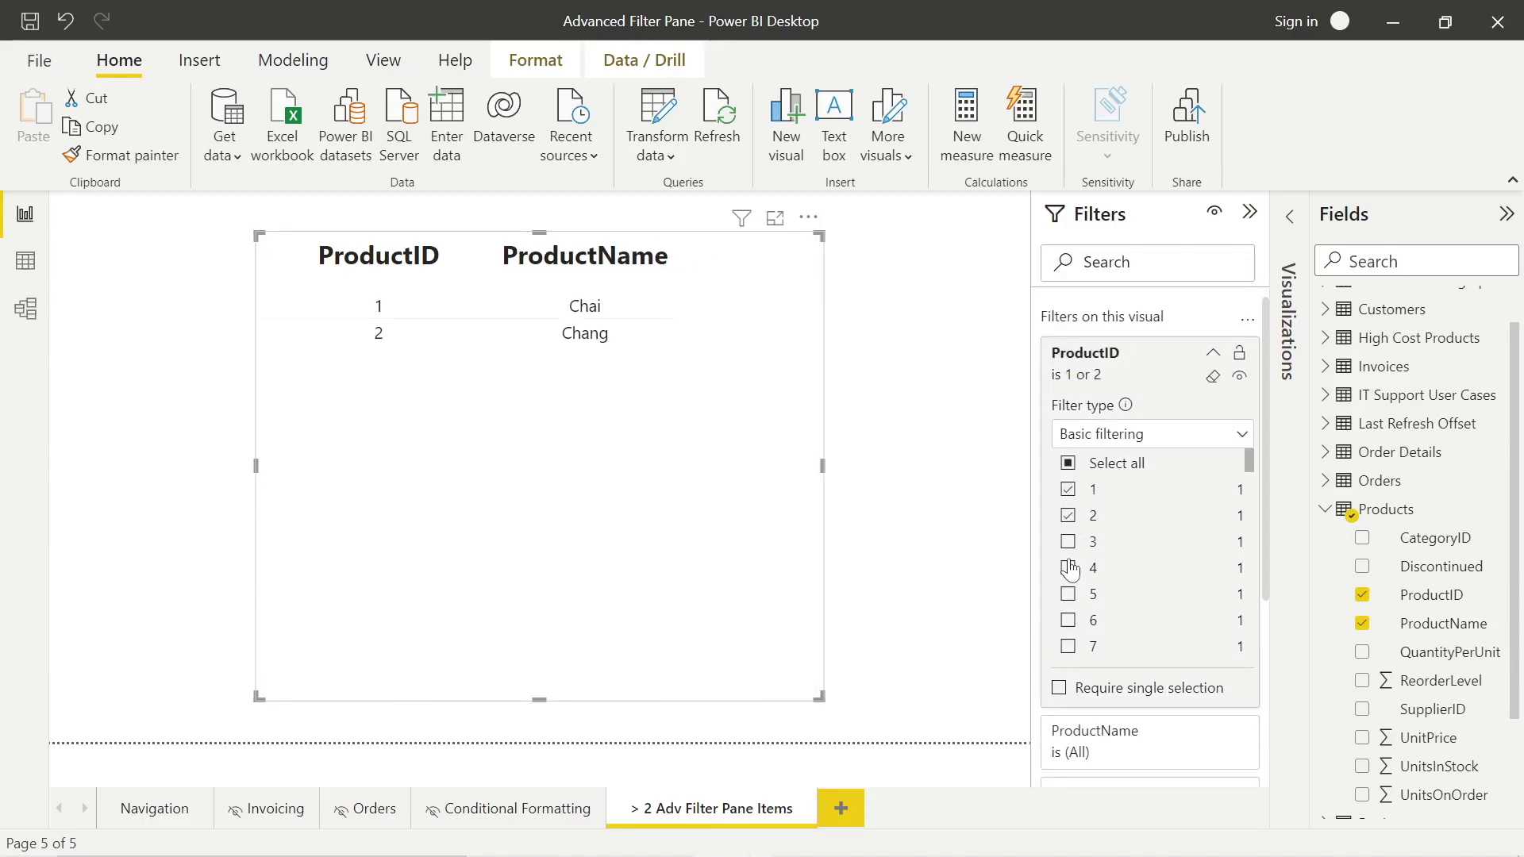
left_click(1069, 546)
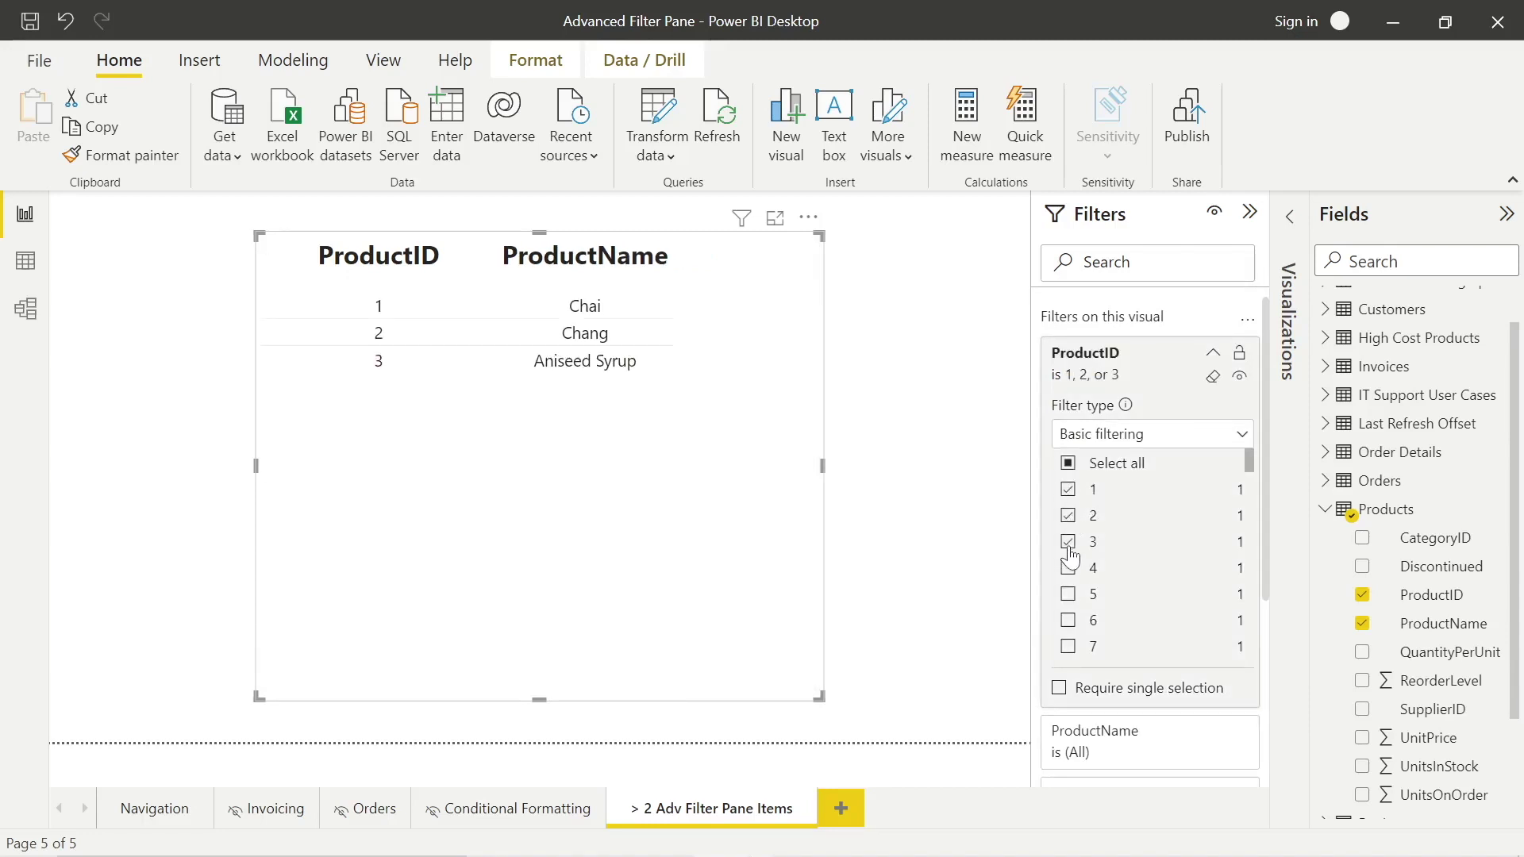
left_click(1068, 649)
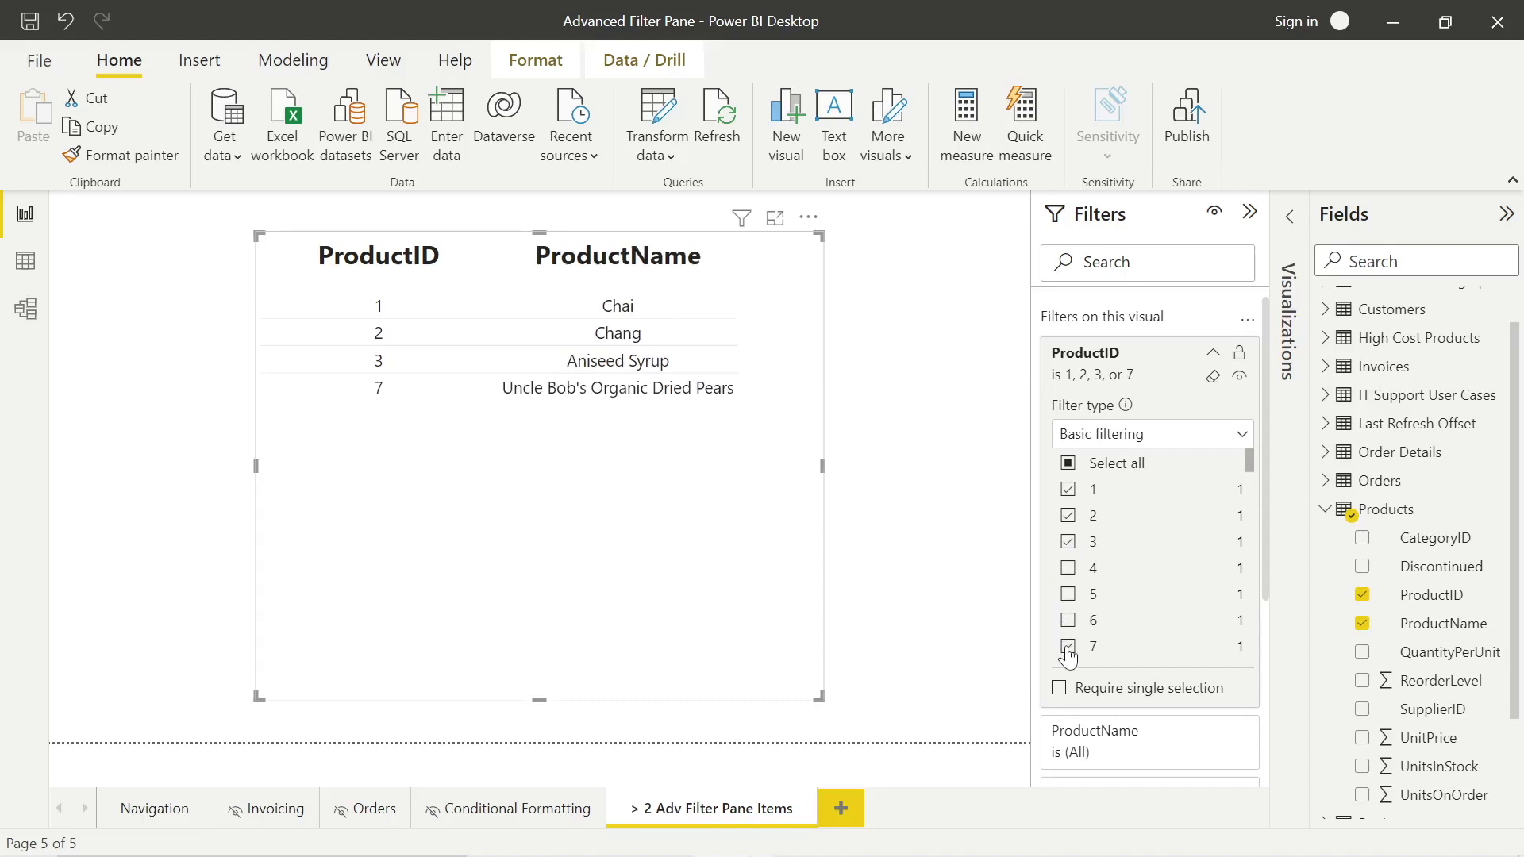
Switch to Advanced filtering and make the first condition 'is less than' 30
left_click(1135, 435)
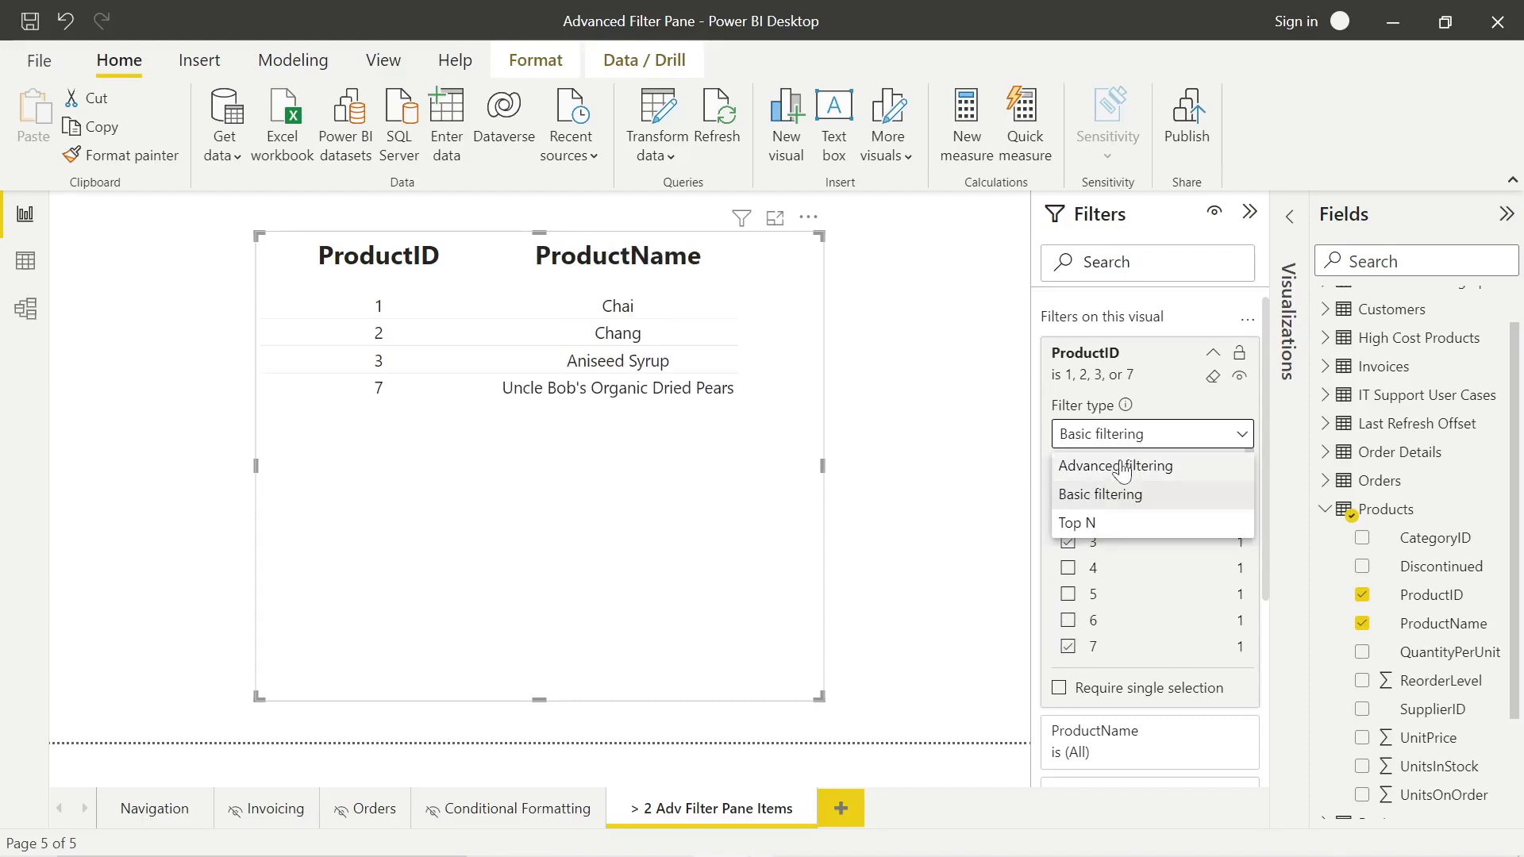
left_click(1117, 466)
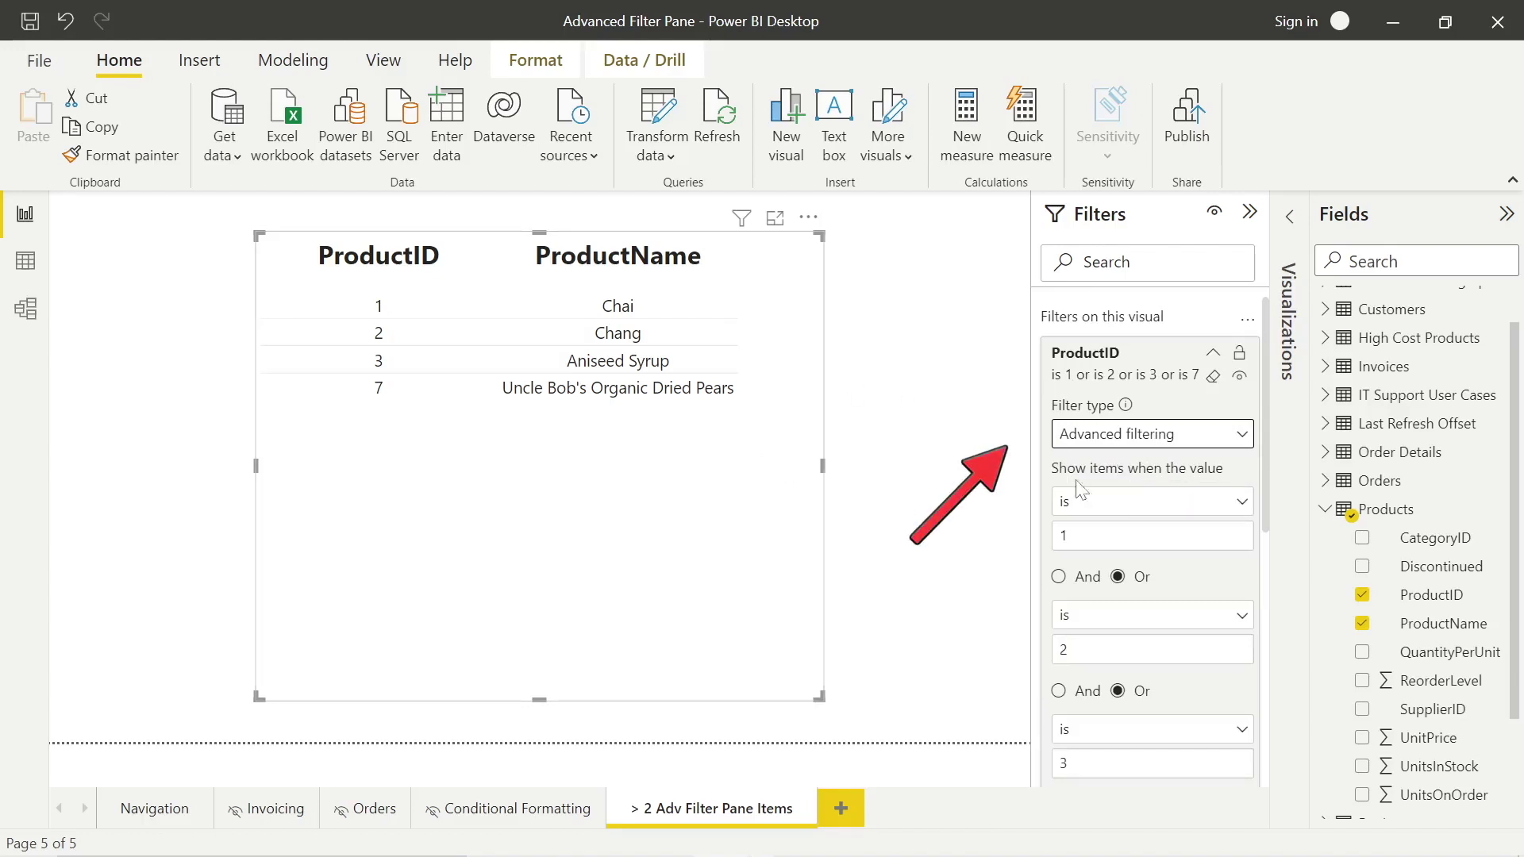
left_click(1149, 508)
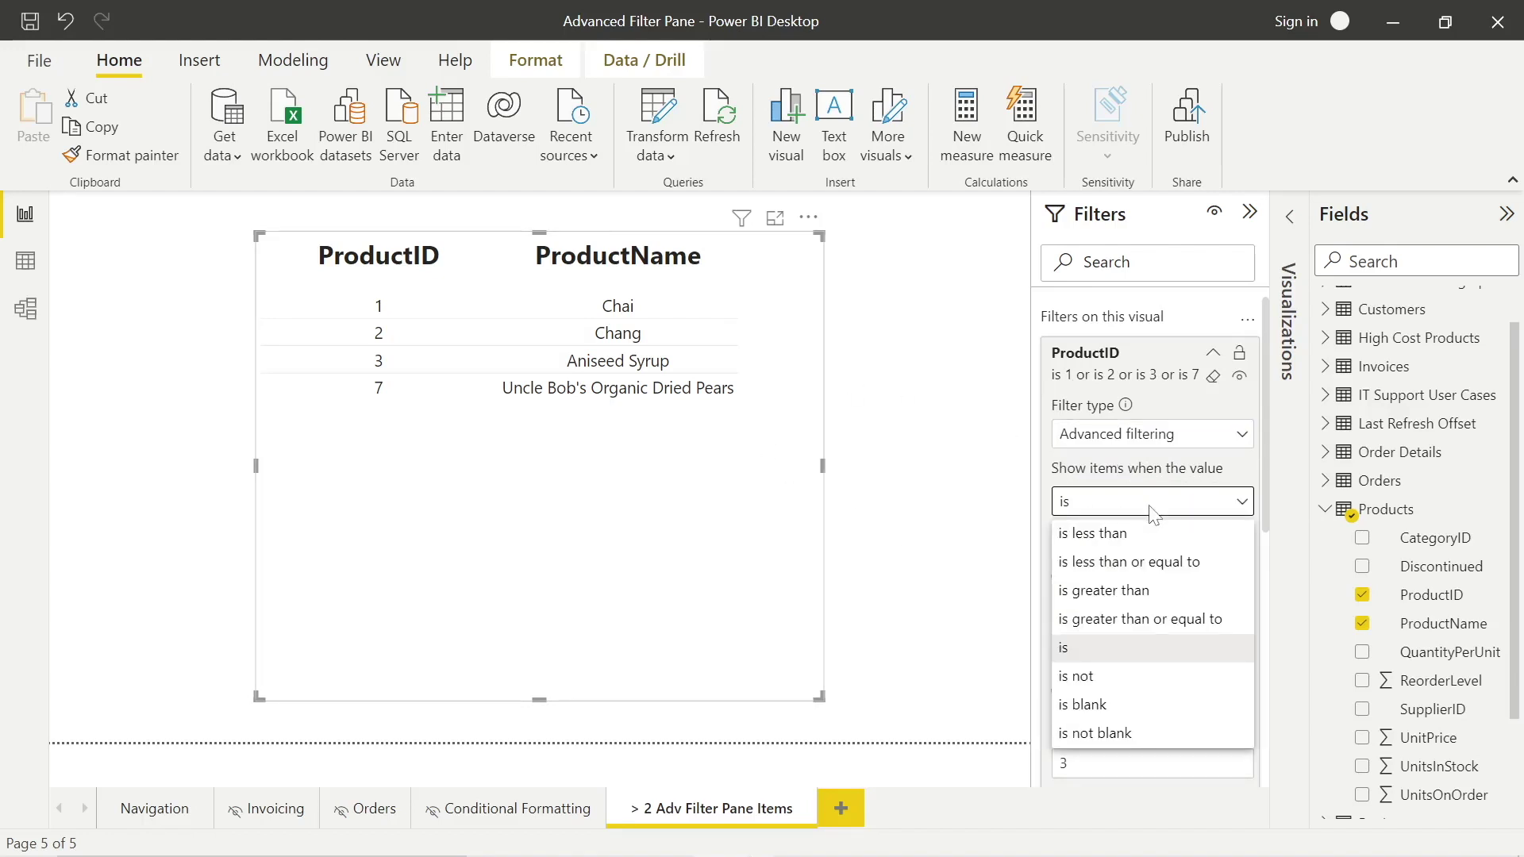
left_click(1105, 533)
left_click(1105, 535)
key("BackSpace")
type("30")
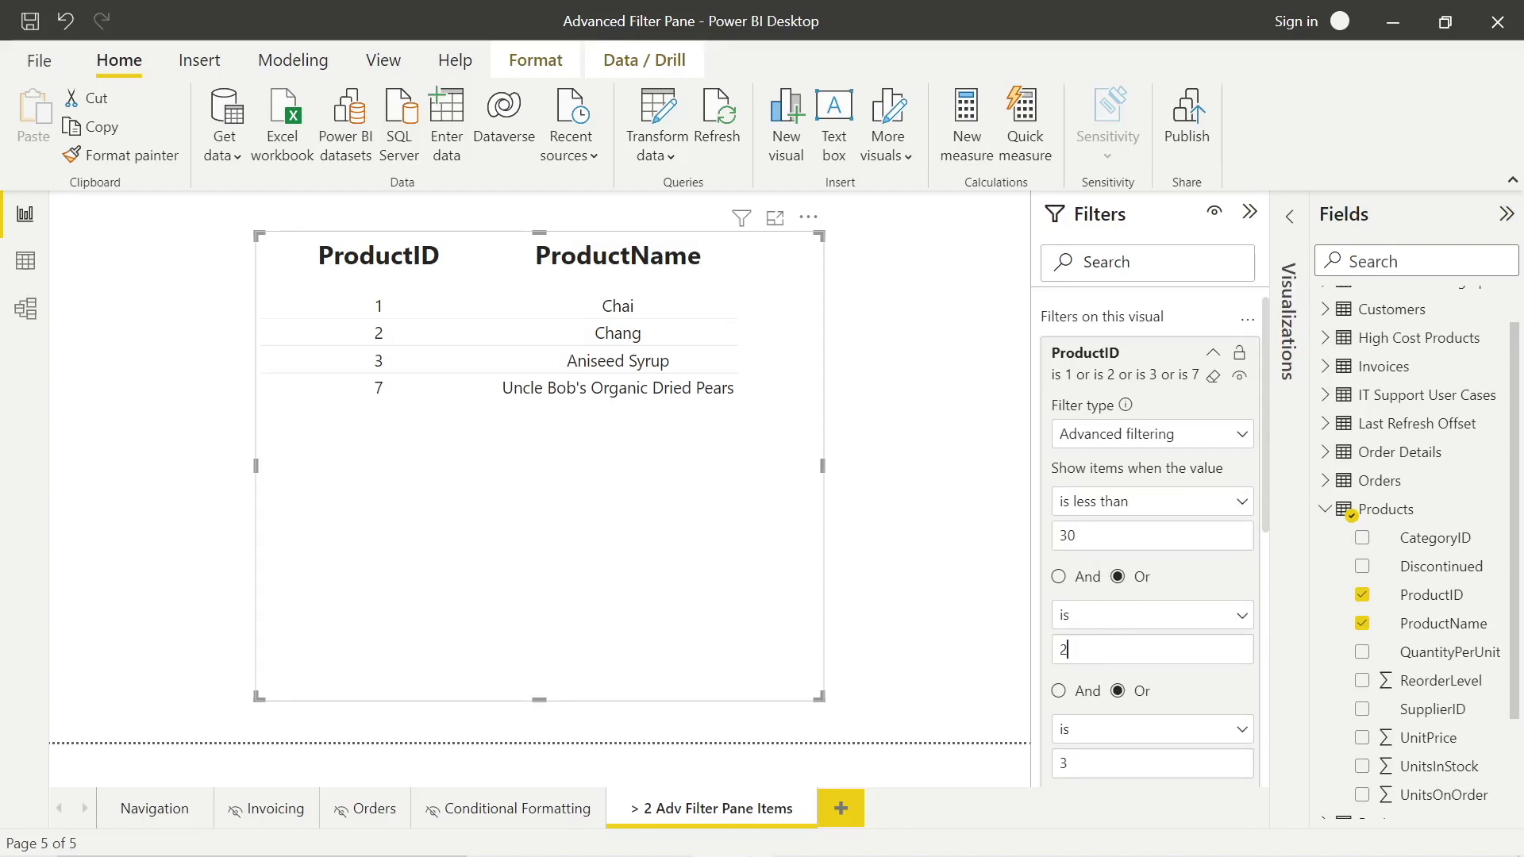
Change the remaining condition values to 40, 41 and 42, then apply the filter
key("BackSpace")
type("40")
scroll(1111, 698, "down", 1)
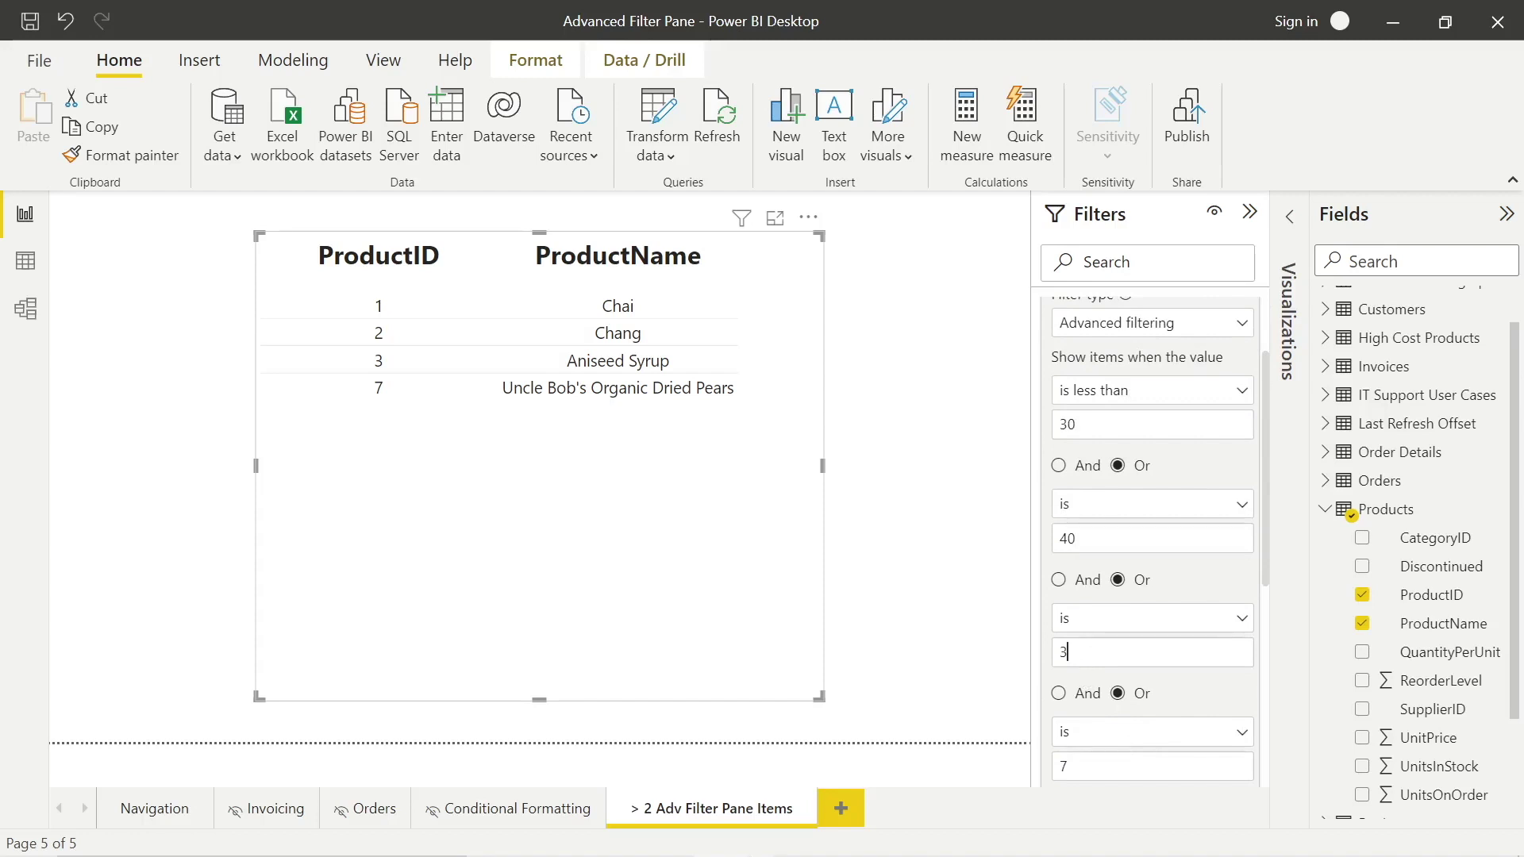
key("BackSpace")
type("41")
type("42")
scroll(1121, 695, "down", 2)
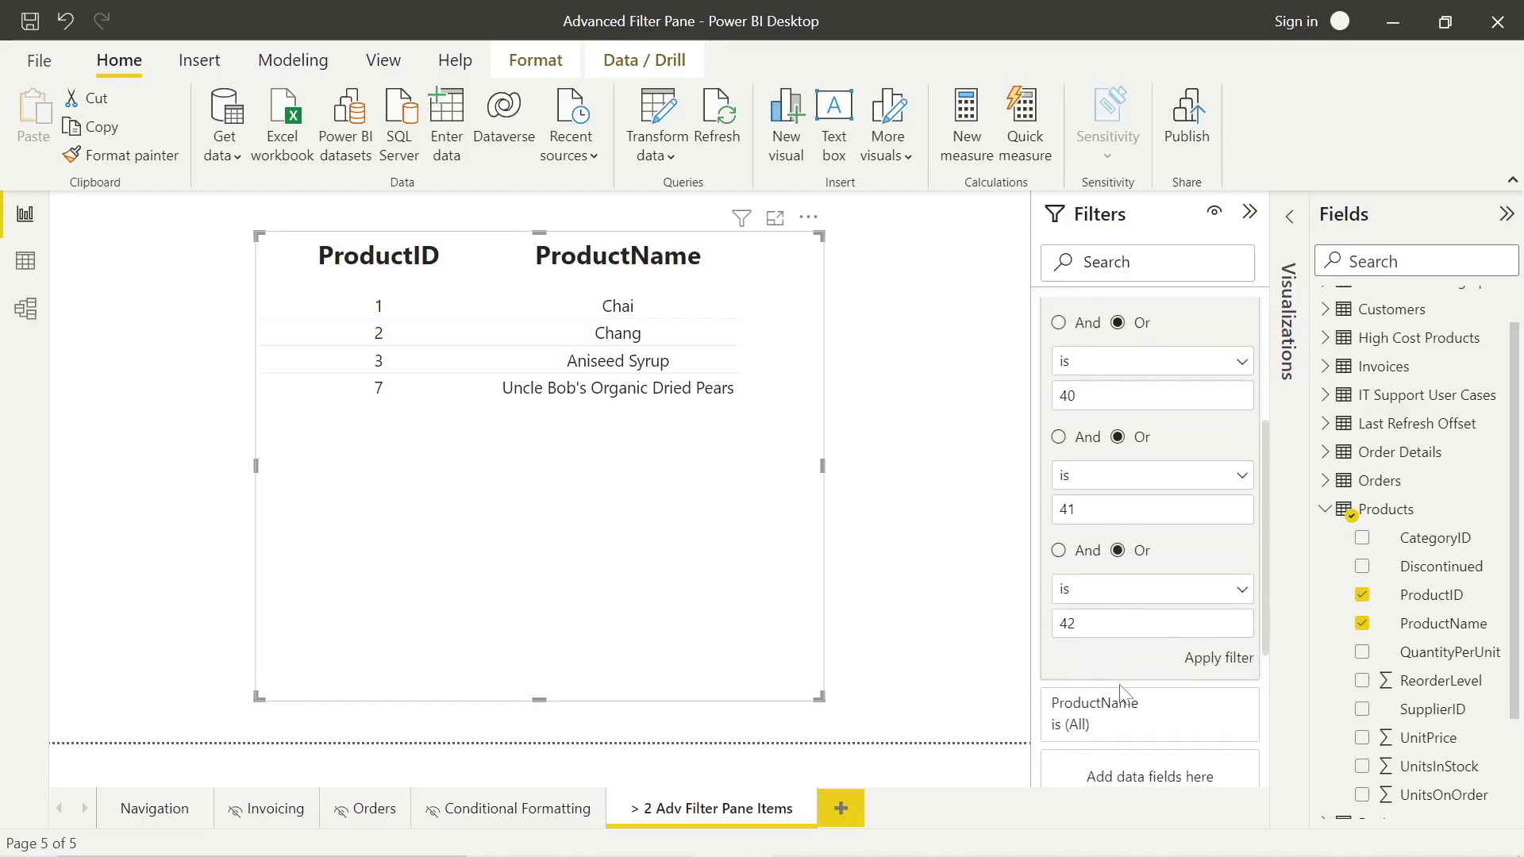
left_click(1240, 666)
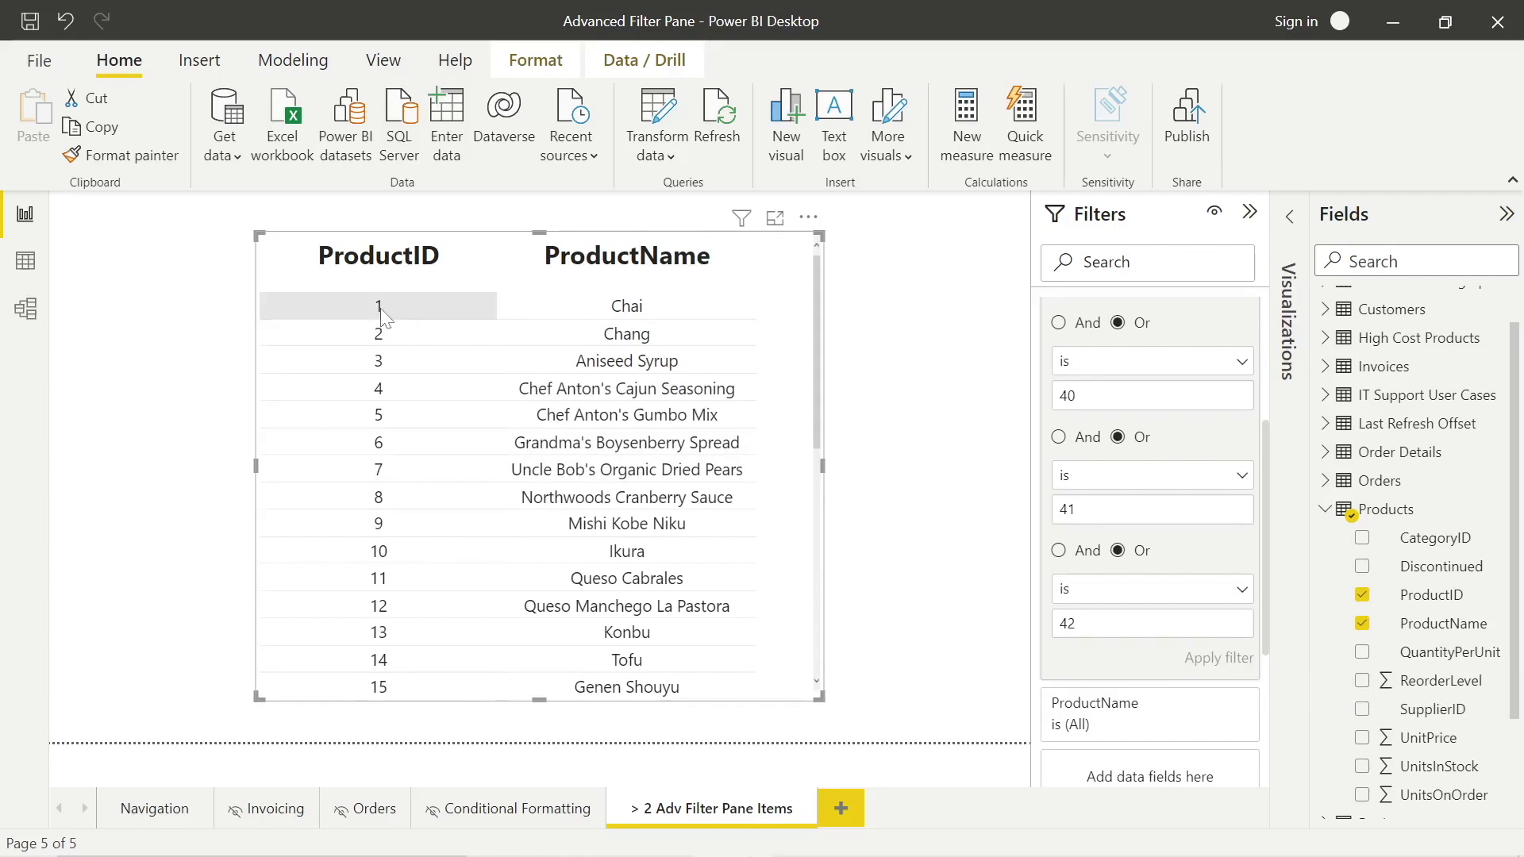
scroll(379, 544, "down", 3)
Switch ProductID to Basic filtering and tick IDs 1 through 7
scroll(380, 545, "down", 2)
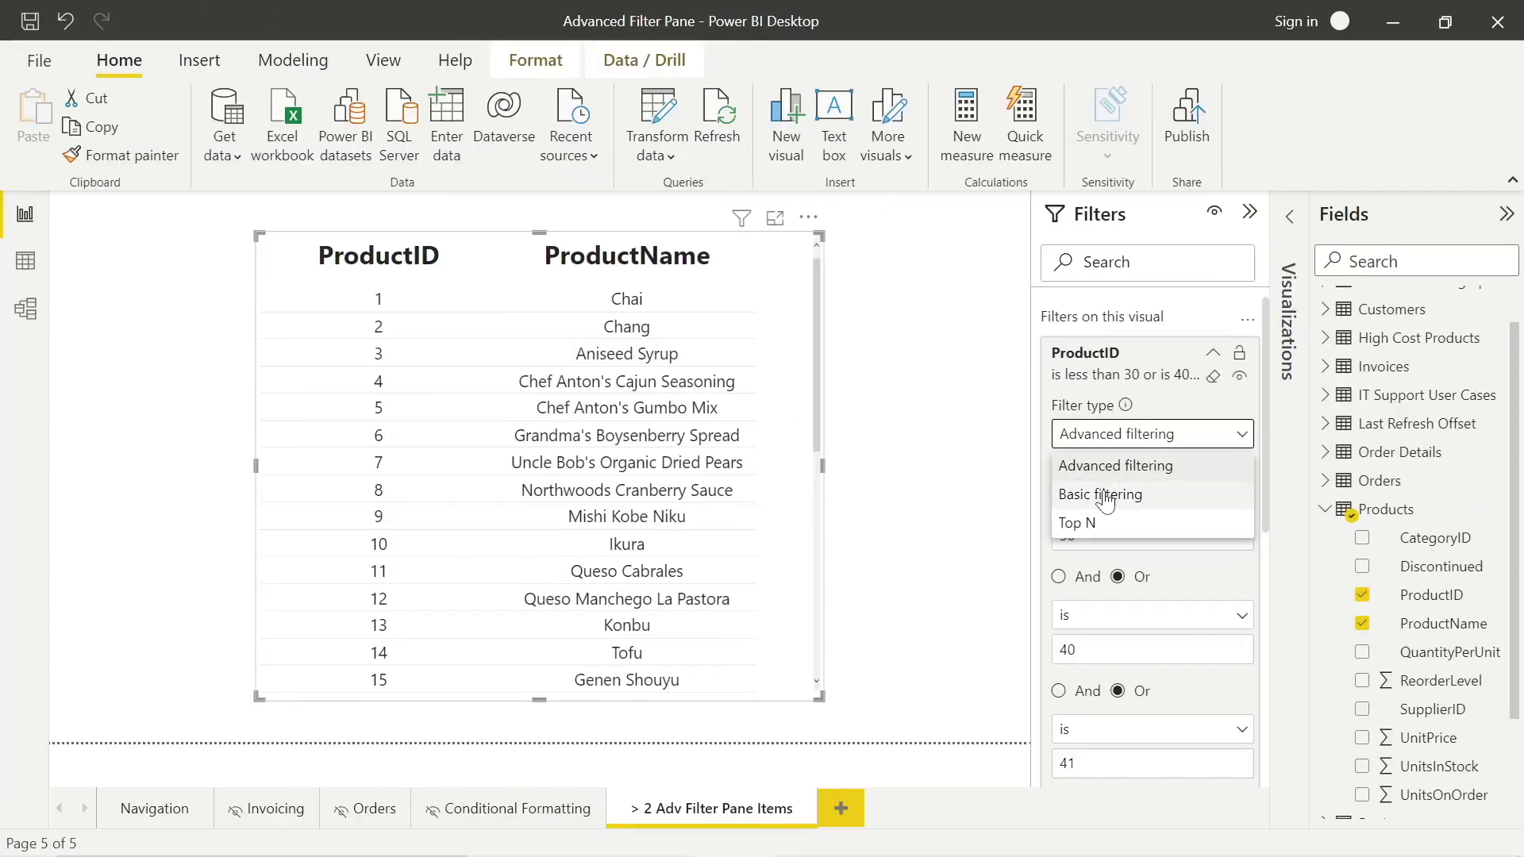
left_click(1103, 495)
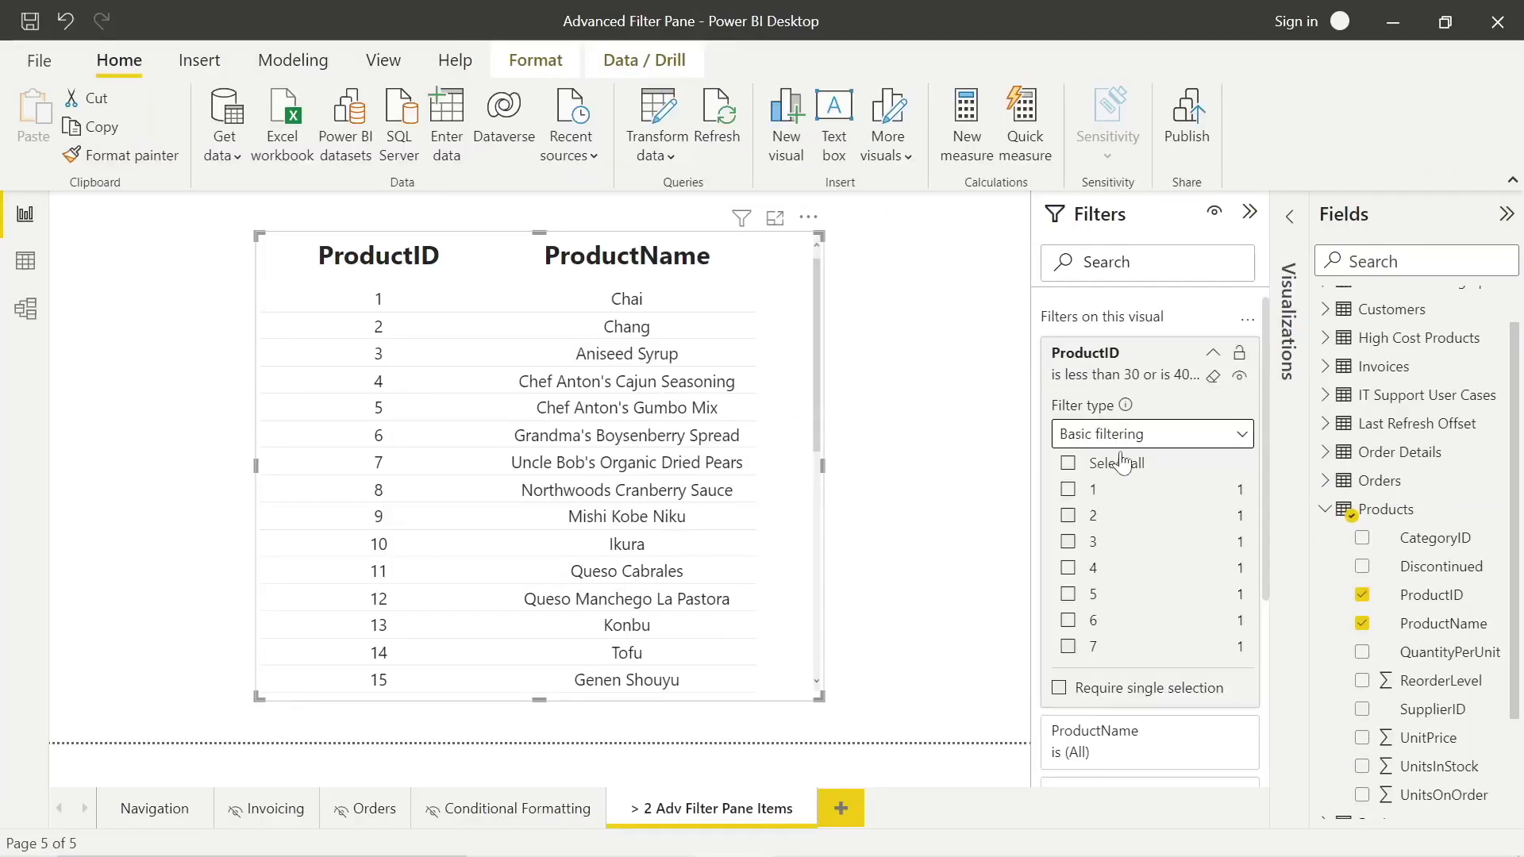
left_click(1069, 490)
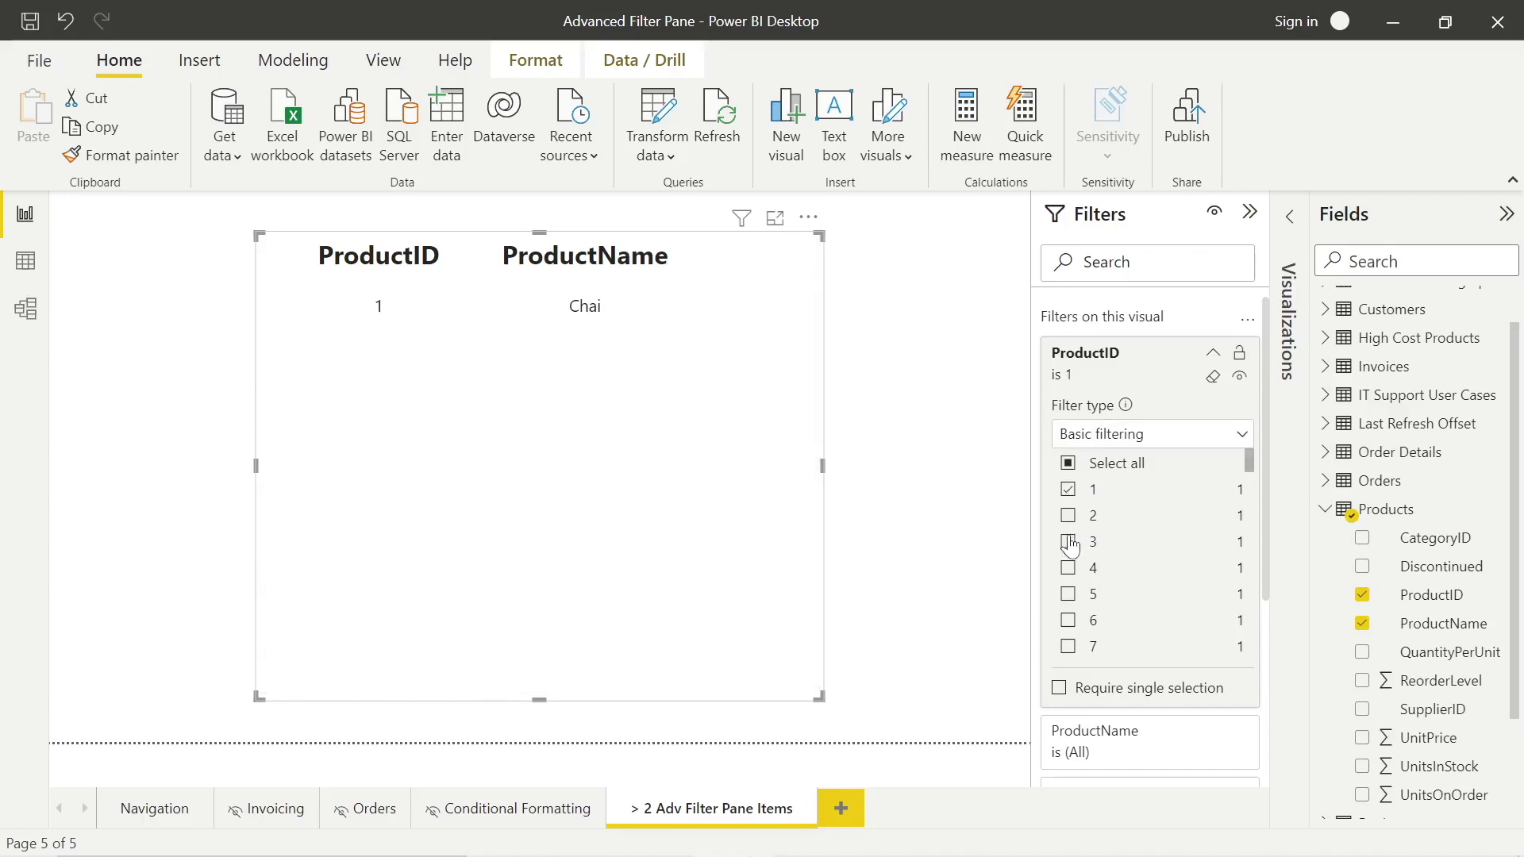
left_click(1068, 542)
left_click(1070, 595)
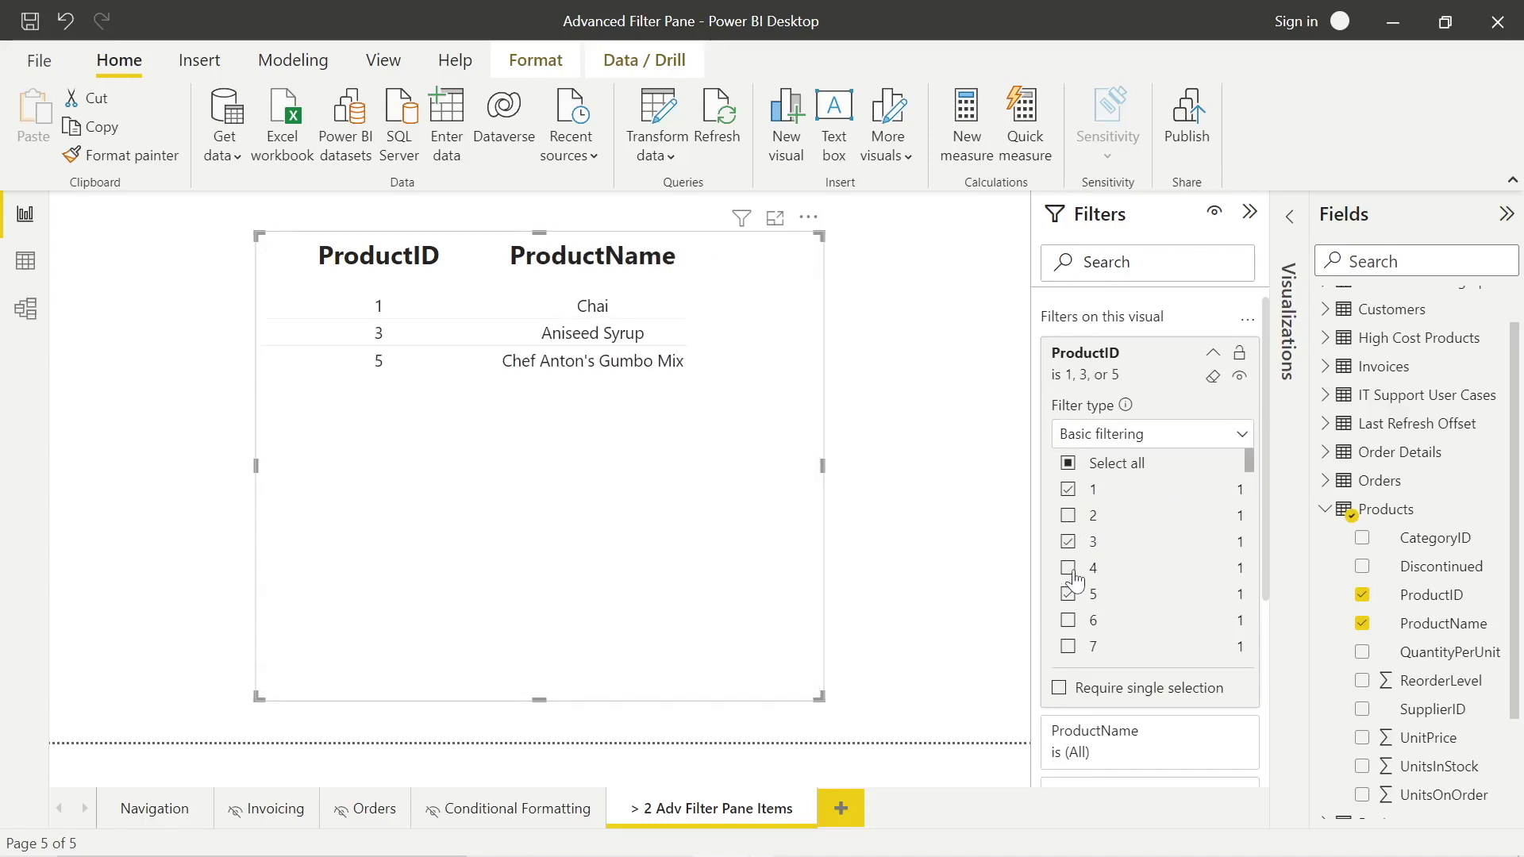
left_click(1068, 568)
left_click(1069, 516)
left_click(1068, 620)
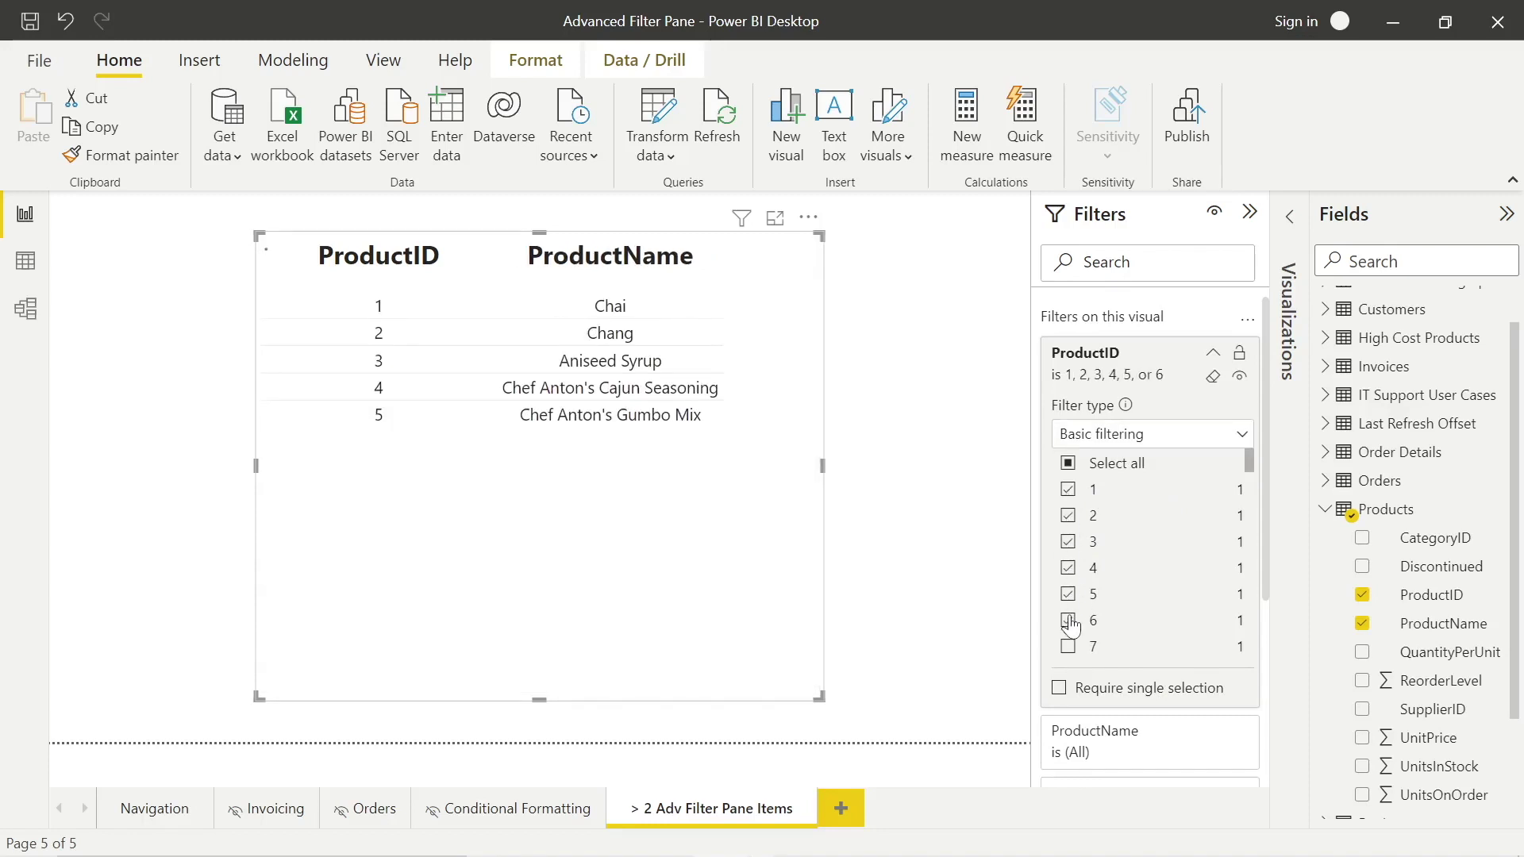
left_click(1069, 646)
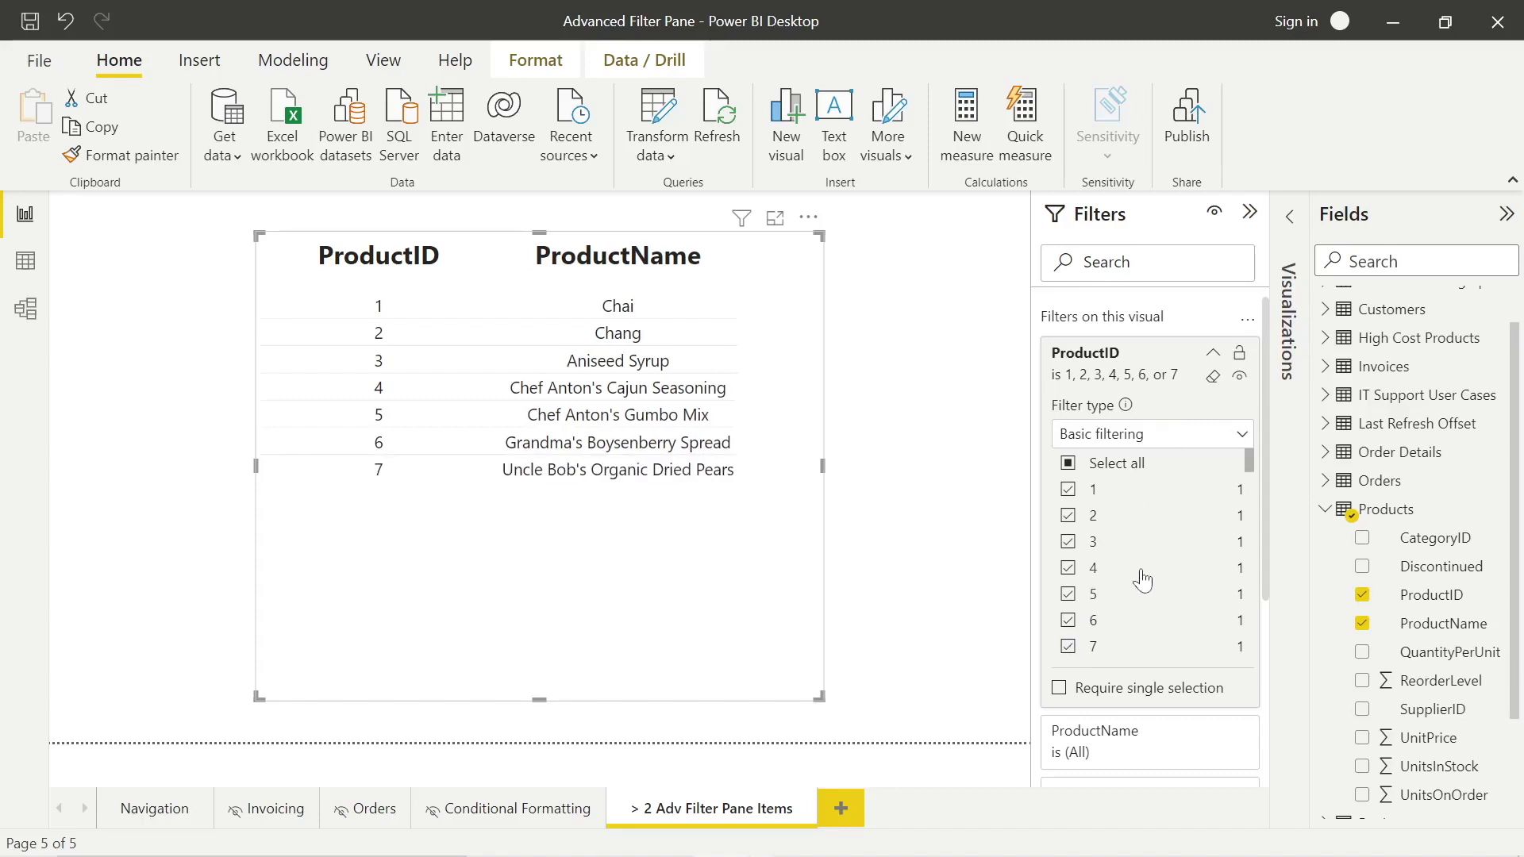
Switch to Advanced filtering and review the resulting 'is 1 or is 2…' Or conditions
left_click(1141, 434)
left_click(1120, 467)
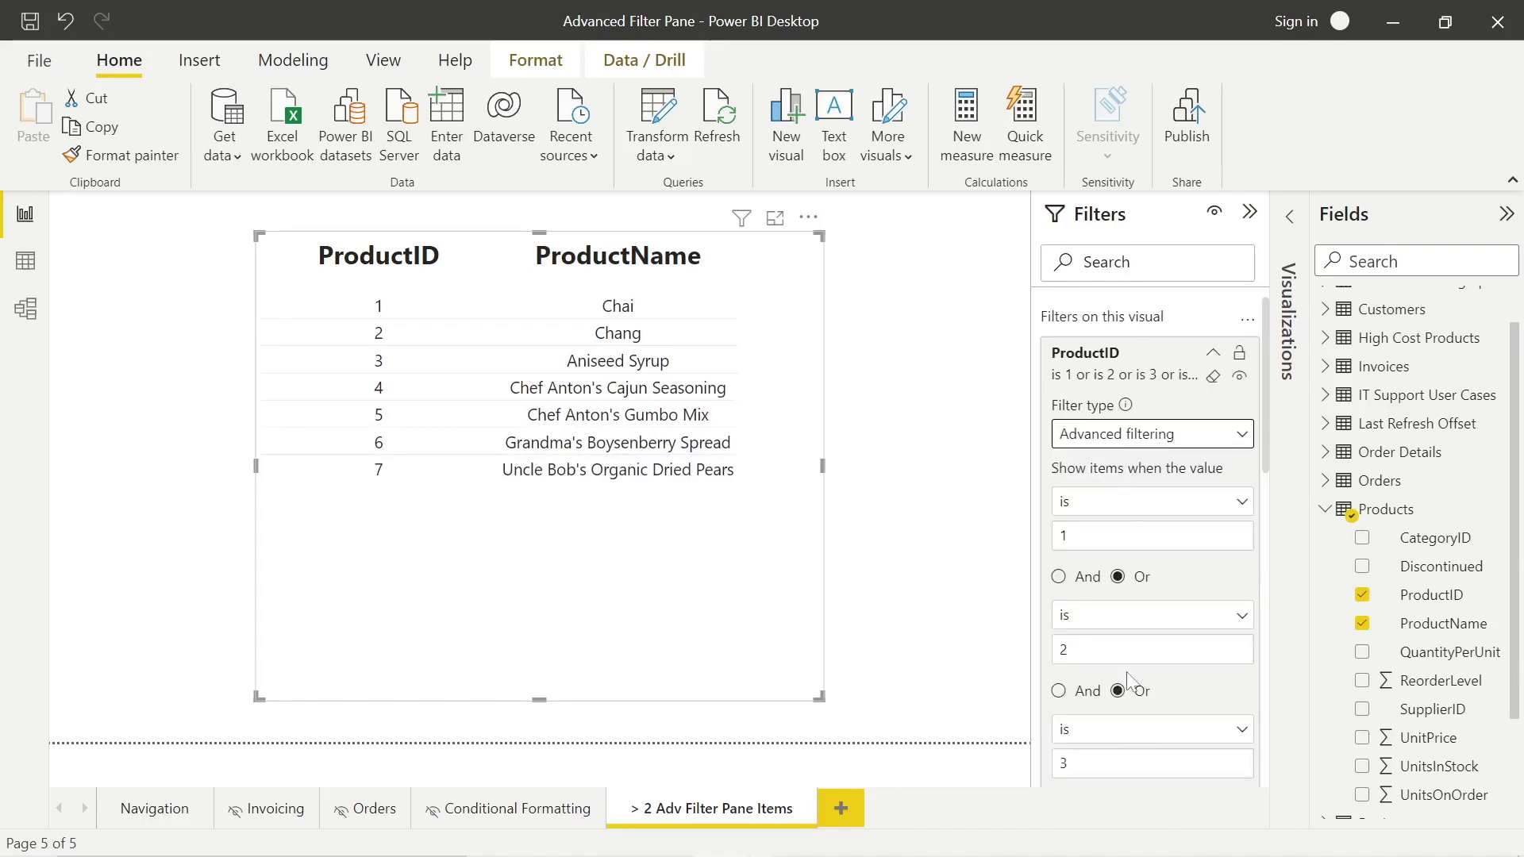
scroll(1127, 691, "down", 6)
scroll(1127, 695, "up", 8)
scroll(1117, 684, "down", 2)
scroll(1116, 674, "up", 2)
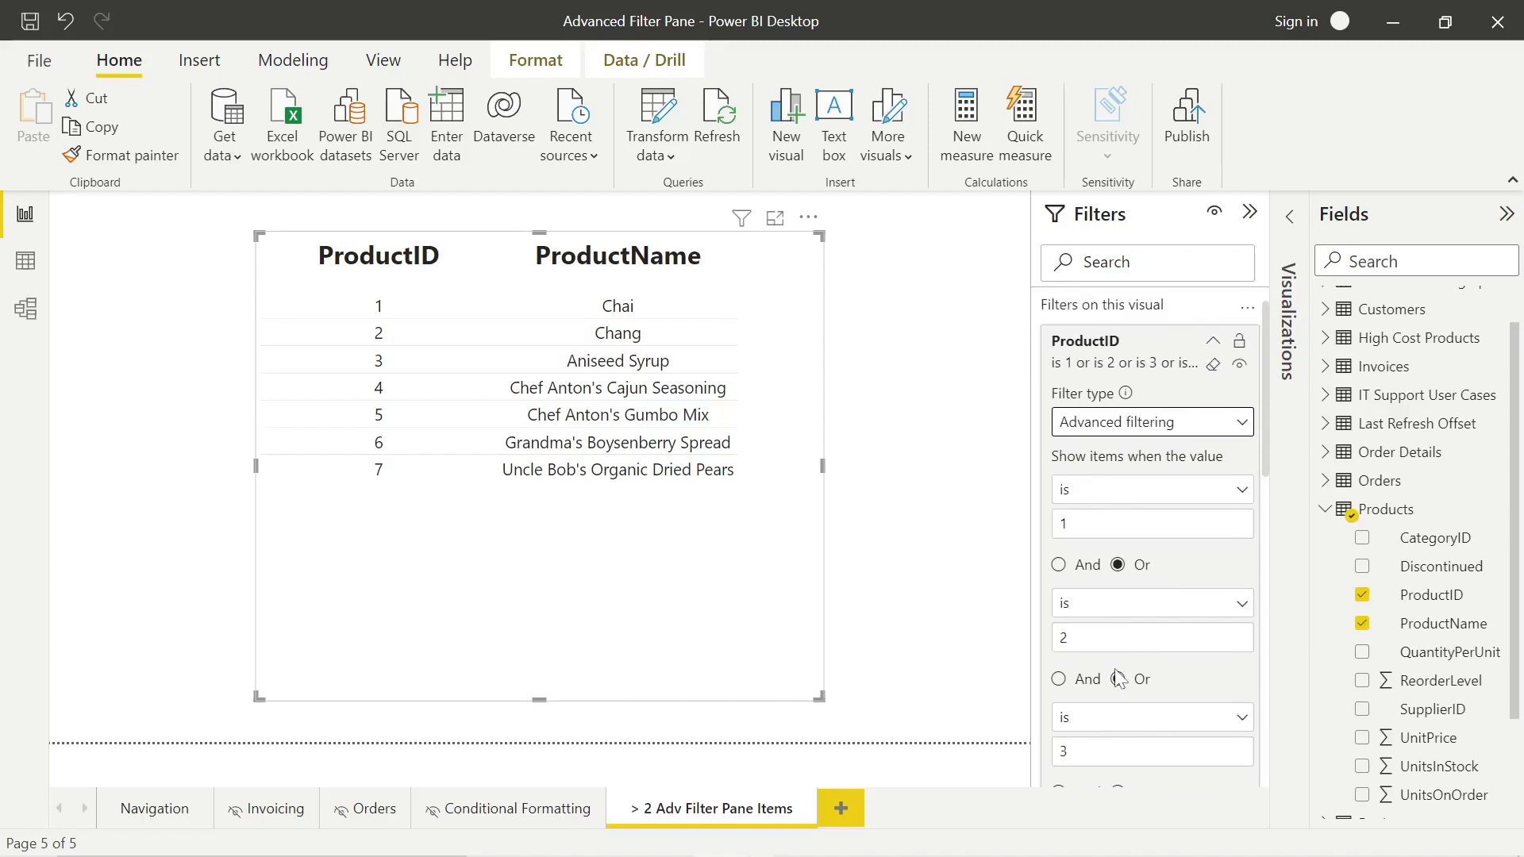